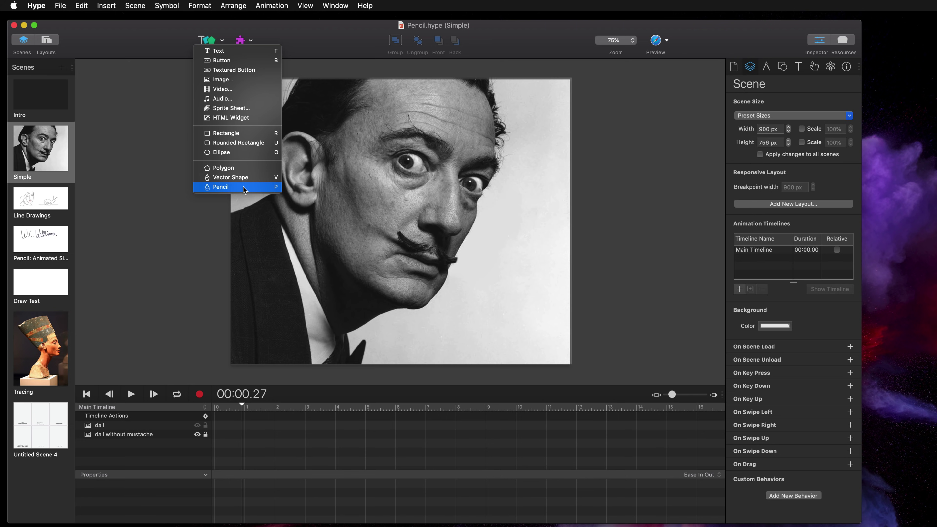
- Activate the Pencil tool for freehand drawing on the Simple scene (smoothing 6.0, line draw 3x)
left_click(243, 186)
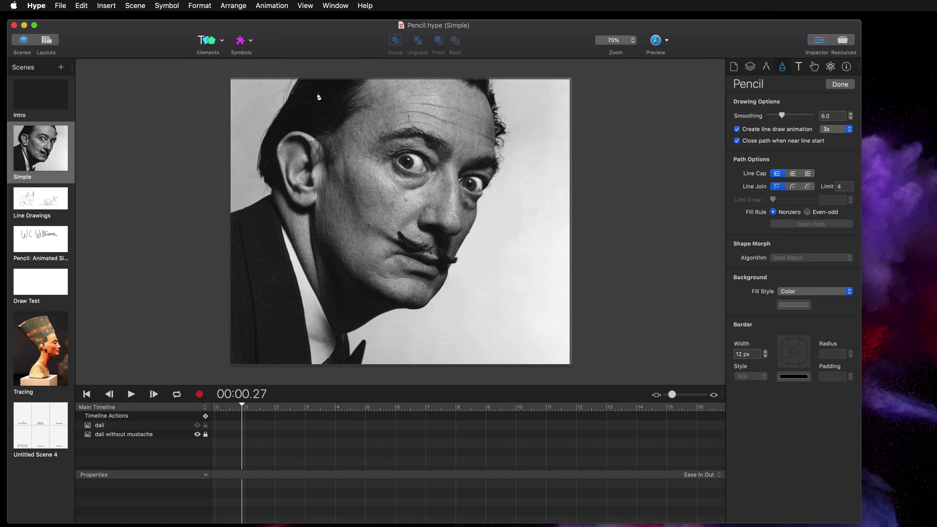
left_click(209, 43)
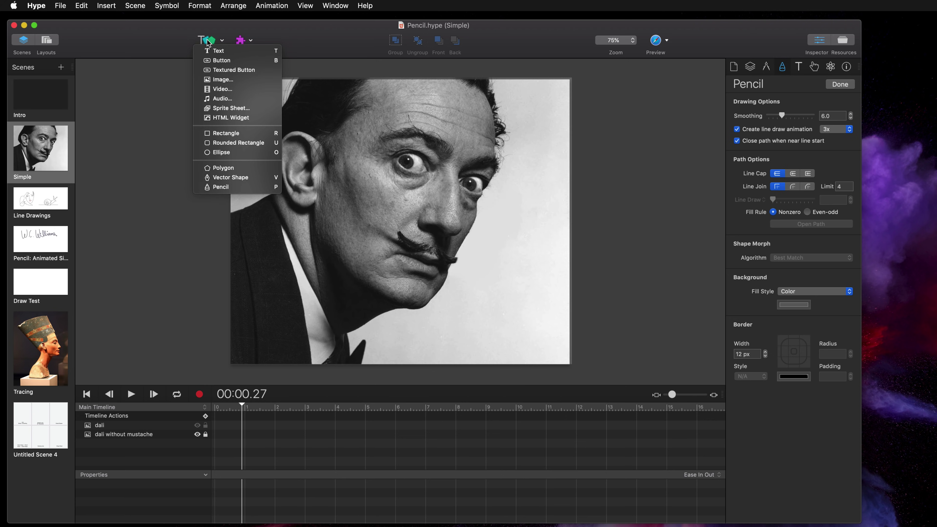
left_click(209, 43)
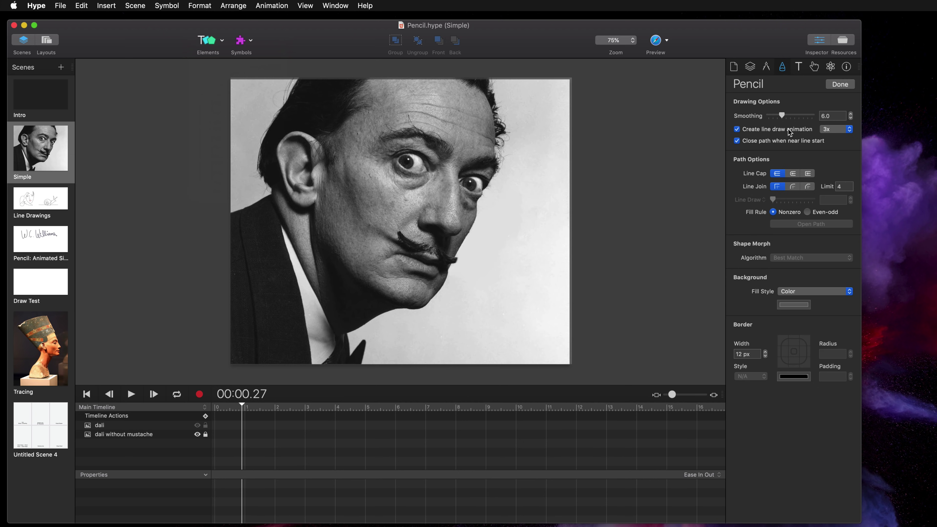
mouse_move(782, 116)
left_mouse_down()
mouse_move(772, 117)
mouse_move(782, 116)
left_mouse_up()
left_click(836, 129)
left_click(836, 128)
- Draw a curling pencil stroke from each mustache tip, rewinding the playhead to 0 around each stroke
left_click_drag(237, 408, 215, 415)
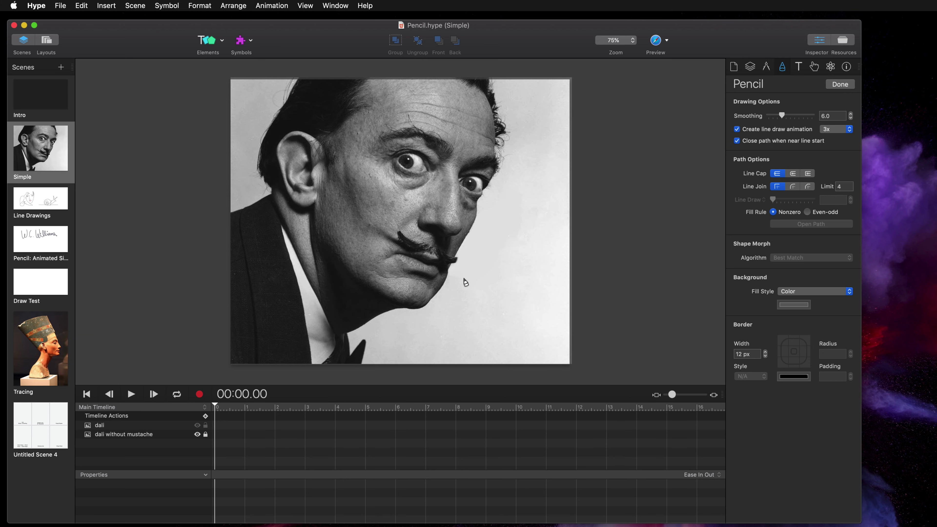
mouse_move(457, 263)
left_mouse_down()
mouse_move(500, 250)
mouse_move(504, 217)
mouse_move(488, 229)
mouse_move(494, 258)
mouse_move(530, 247)
mouse_move(544, 179)
left_mouse_up()
left_click_drag(233, 410, 168, 407)
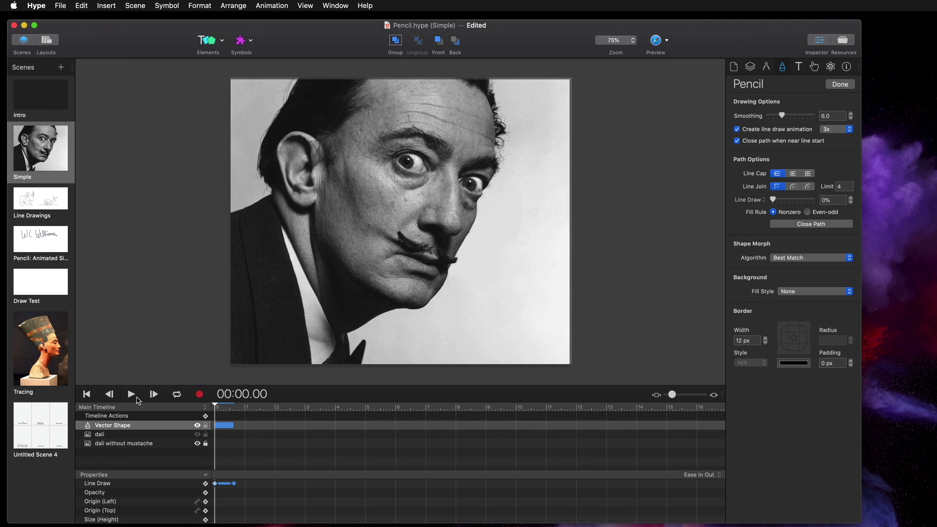
mouse_move(401, 236)
left_mouse_down()
mouse_move(372, 212)
mouse_move(387, 200)
mouse_move(380, 214)
mouse_move(357, 167)
mouse_move(362, 147)
left_mouse_up()
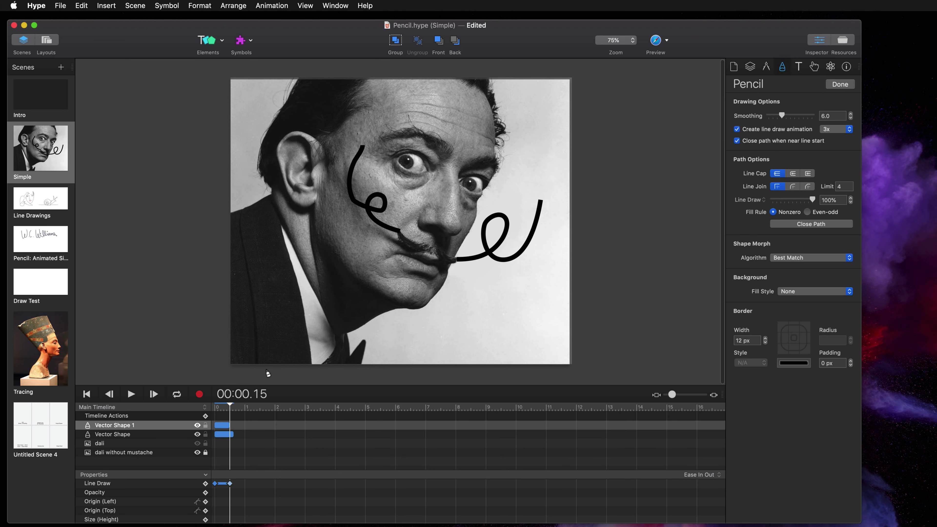
left_click_drag(227, 409, 214, 408)
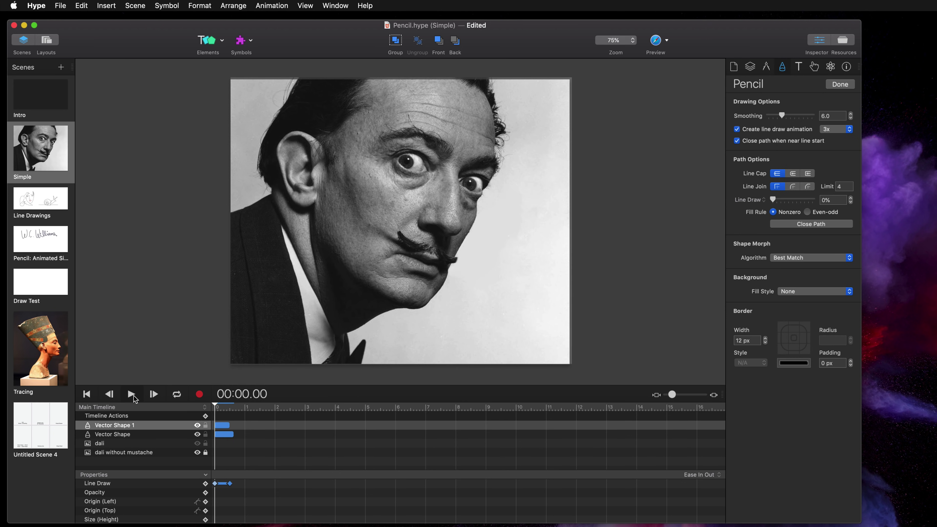
- Play the stroke-drawing animation, then rewind and scrub forward until both strokes show
left_click(131, 393)
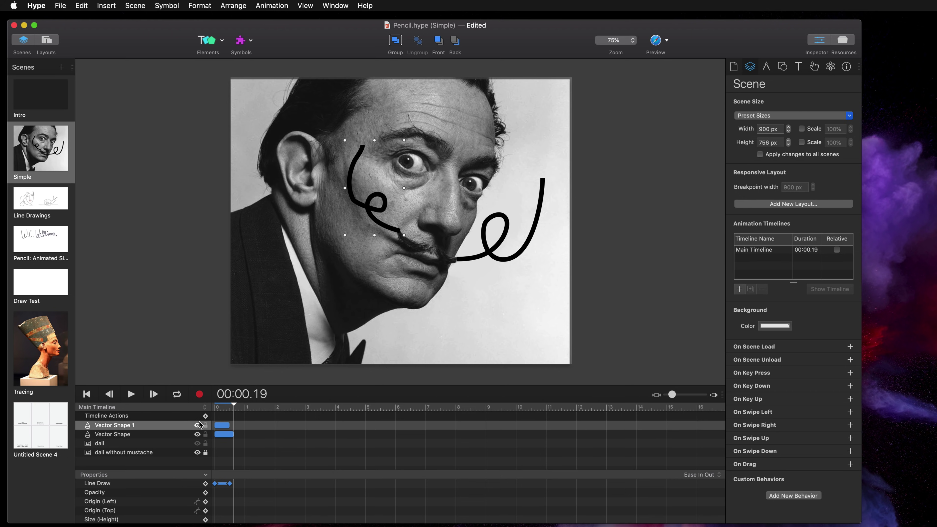
left_click(215, 425)
left_click_drag(214, 408, 266, 408)
- Edit the right stroke's path, adding an anchor on the loop and dragging out a Bezier handle
left_click(490, 254)
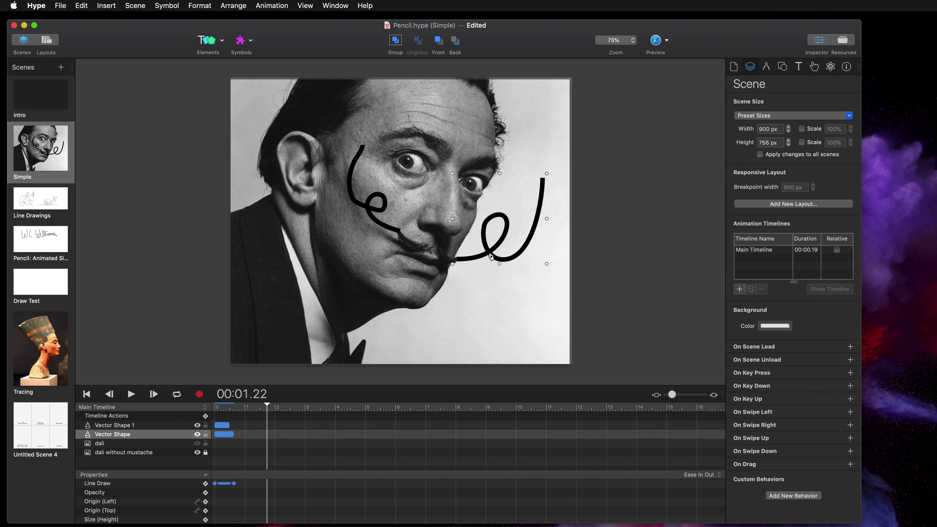
double_click(489, 255)
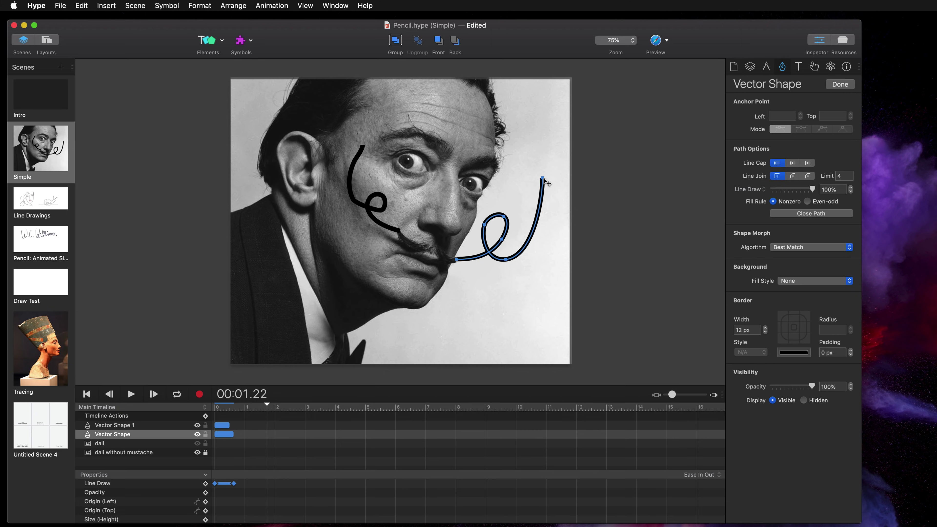
left_click(506, 260)
left_click(506, 221)
mouse_move(509, 221)
left_mouse_down()
mouse_move(518, 218)
mouse_move(496, 215)
left_mouse_up()
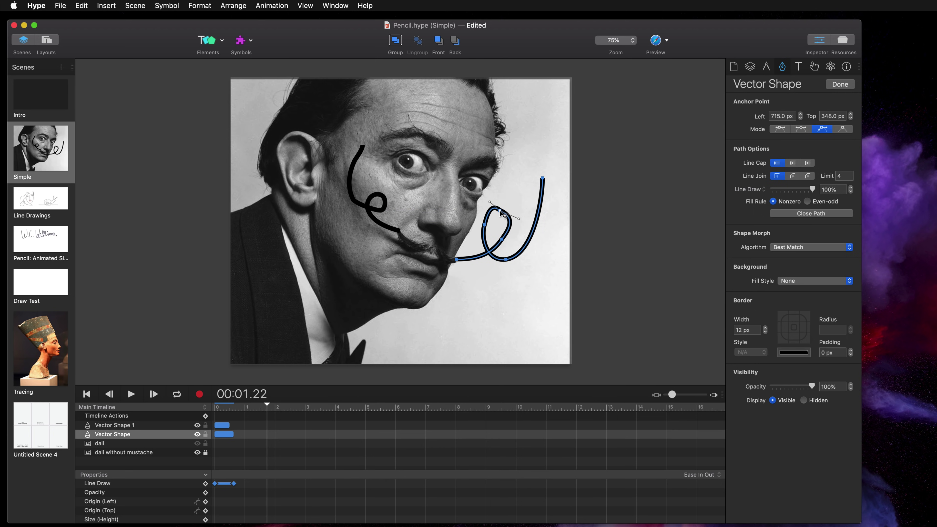
- Switch to the Line Drawings scene and play its face, dove and snail animation from the start
left_click(44, 199)
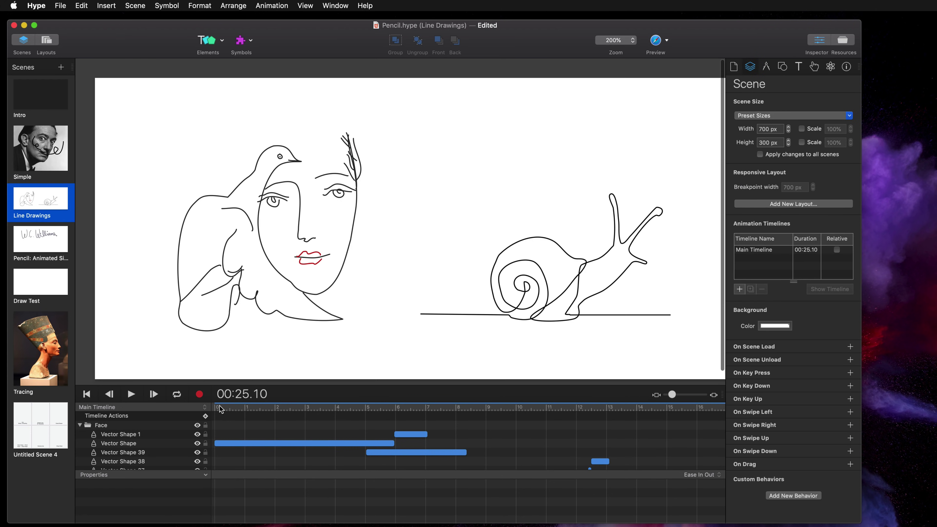
left_click(221, 409)
left_click(131, 394)
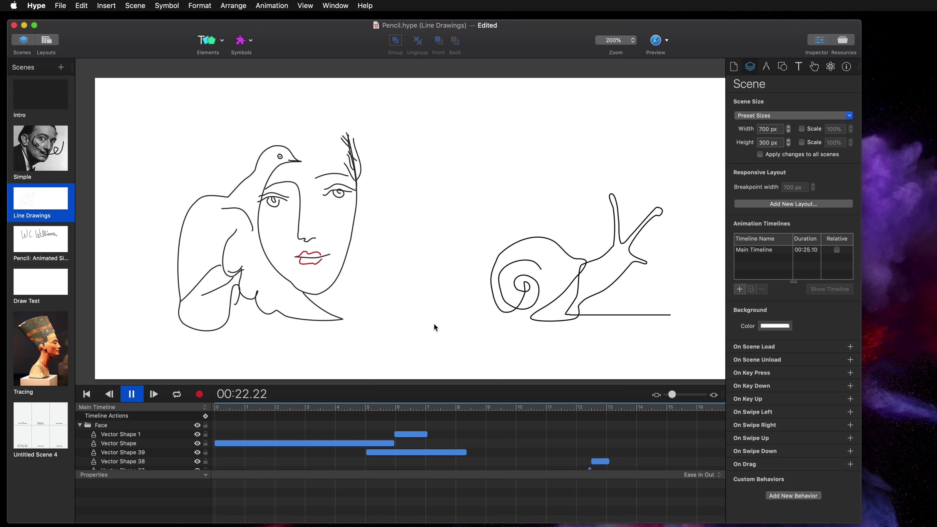
- Stop playback, change the Snail line-draw animation timing from Ease In Out to Linear, and replay
key("space")
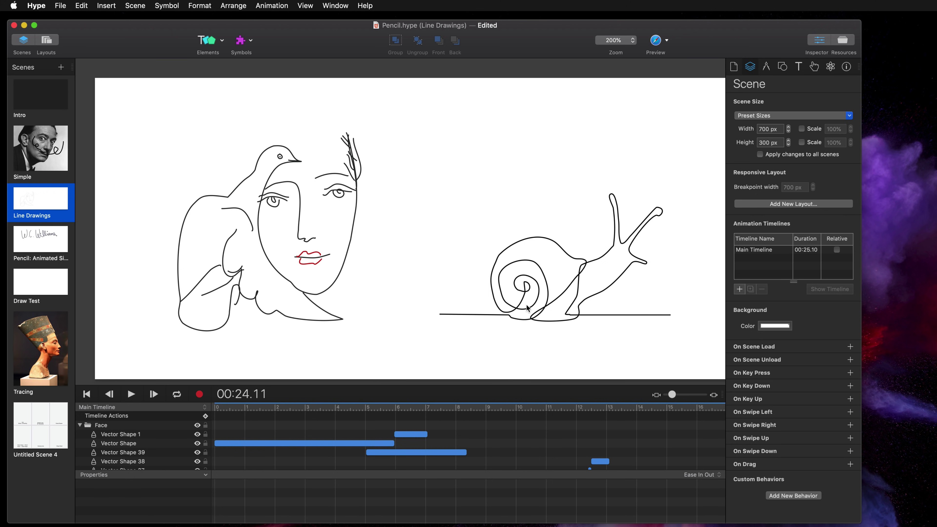
left_click(534, 306)
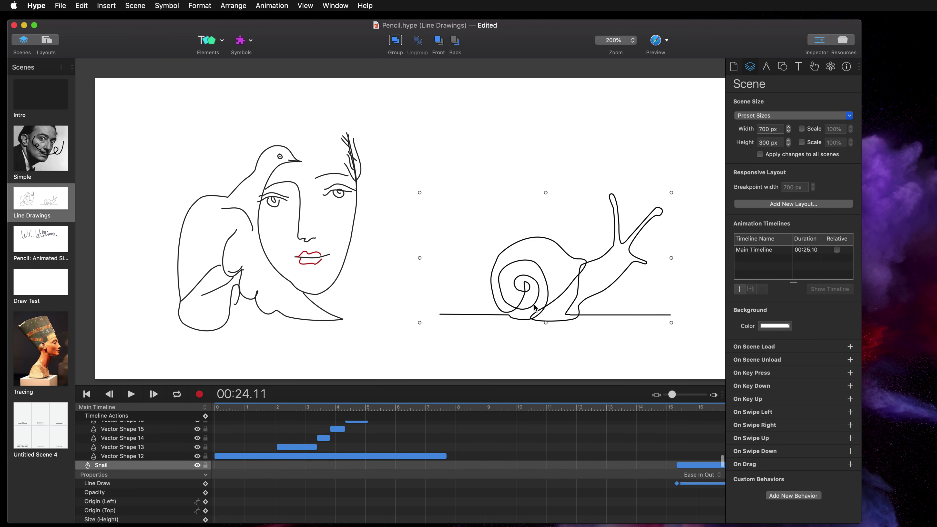
left_click(698, 465)
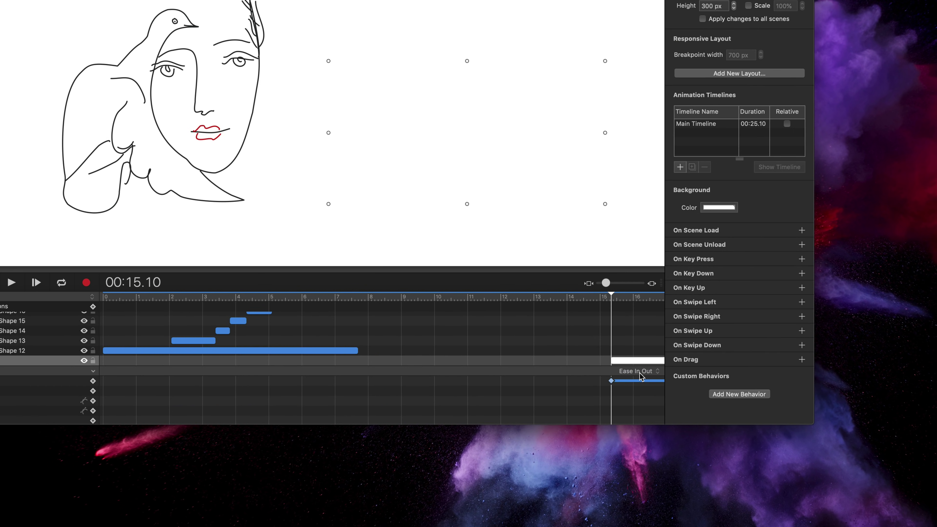
left_click(700, 475)
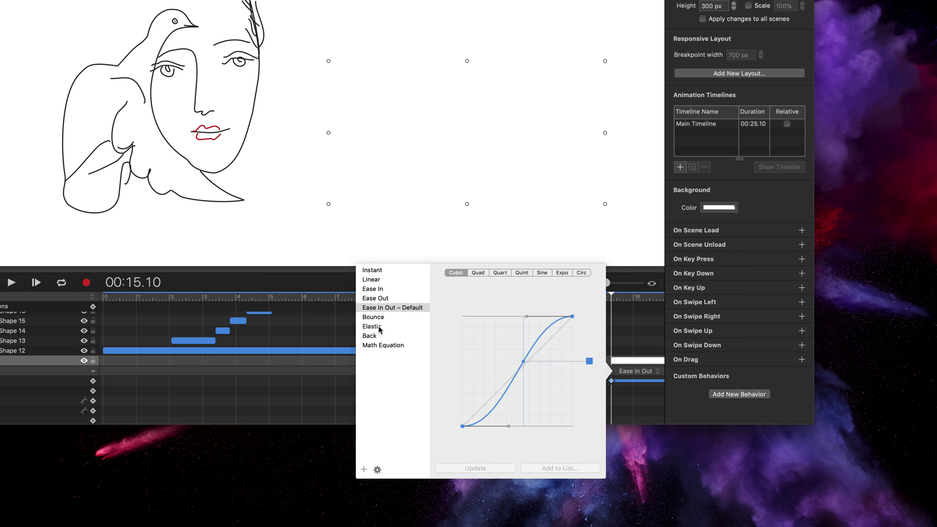
left_click(375, 281)
left_click(327, 283)
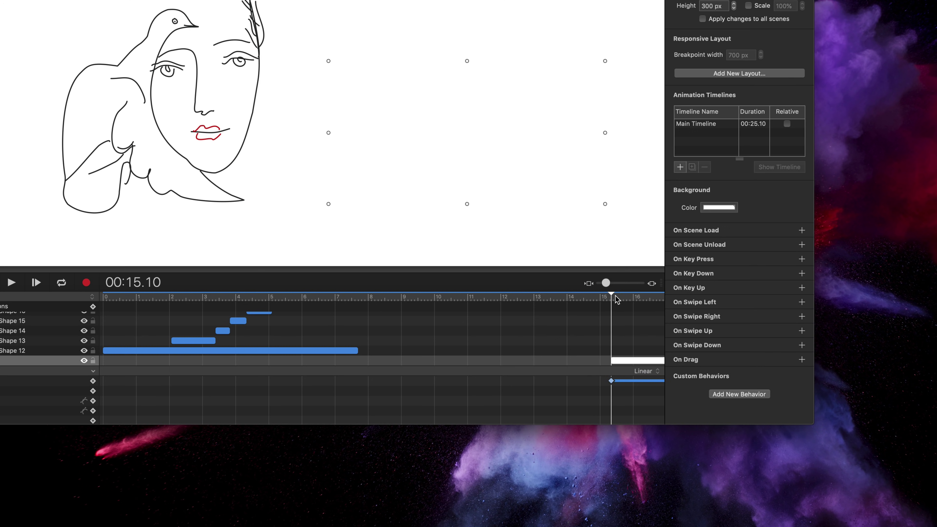
key("space")
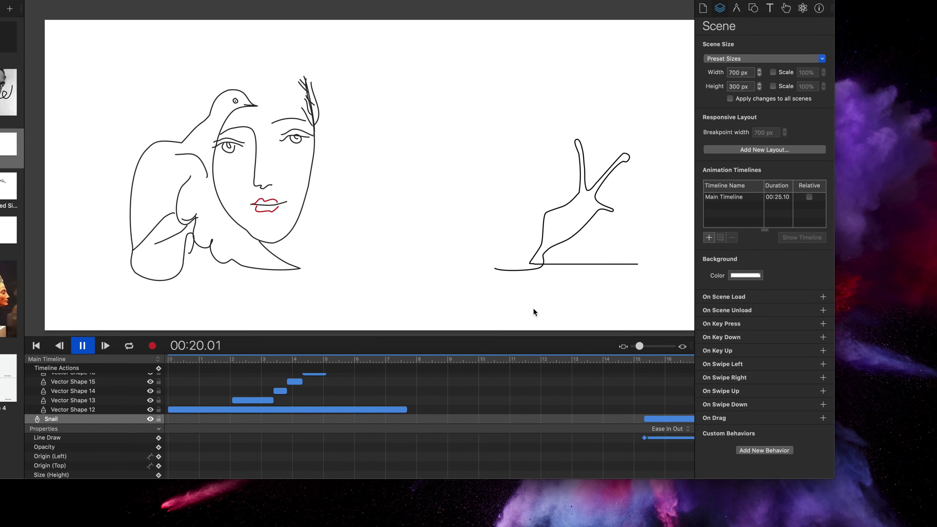
- Stop playback, enlarge the snail drawing, and inspect its path points before exiting edit mode
key("space")
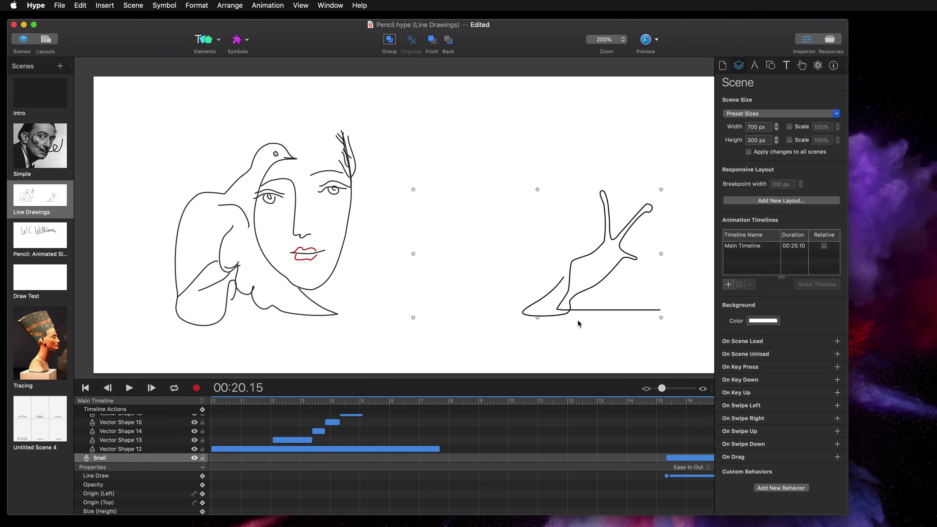
scroll(577, 318, "right", 5)
left_click_drag(569, 303, 593, 315)
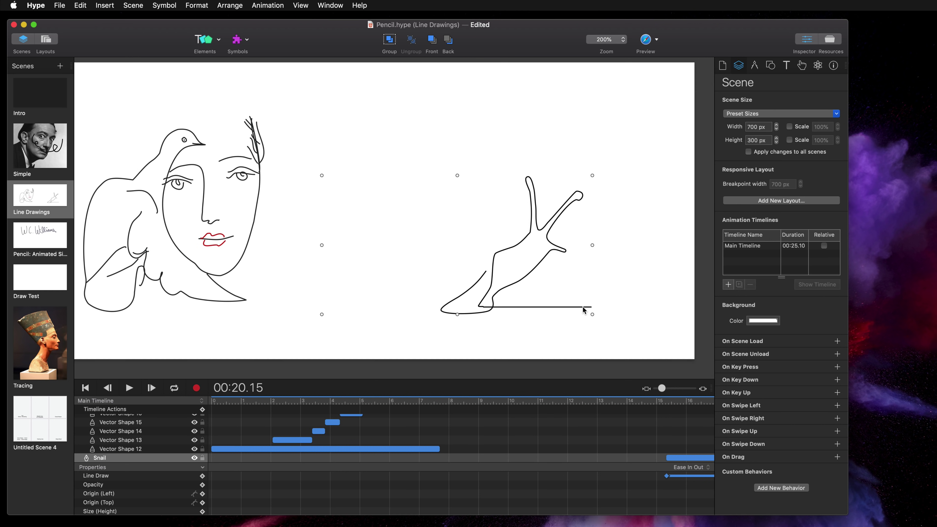
double_click(583, 306)
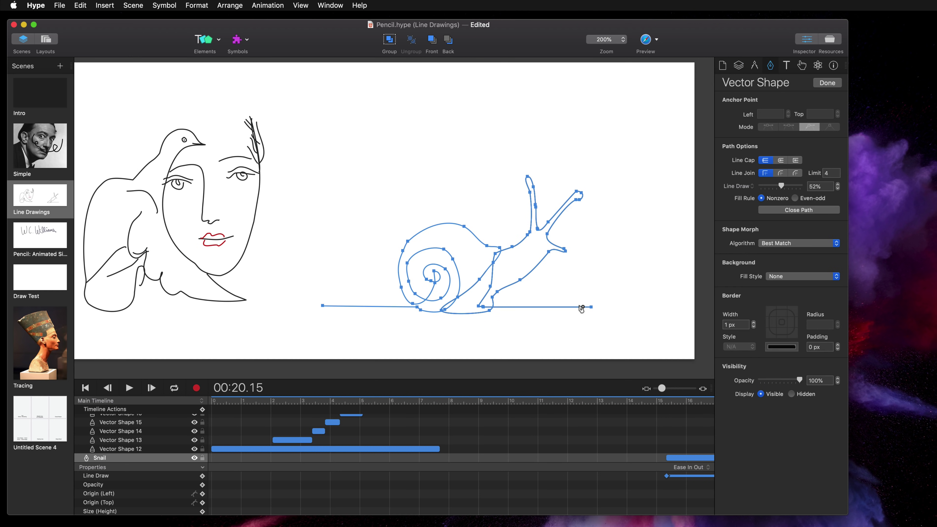
left_click(463, 226)
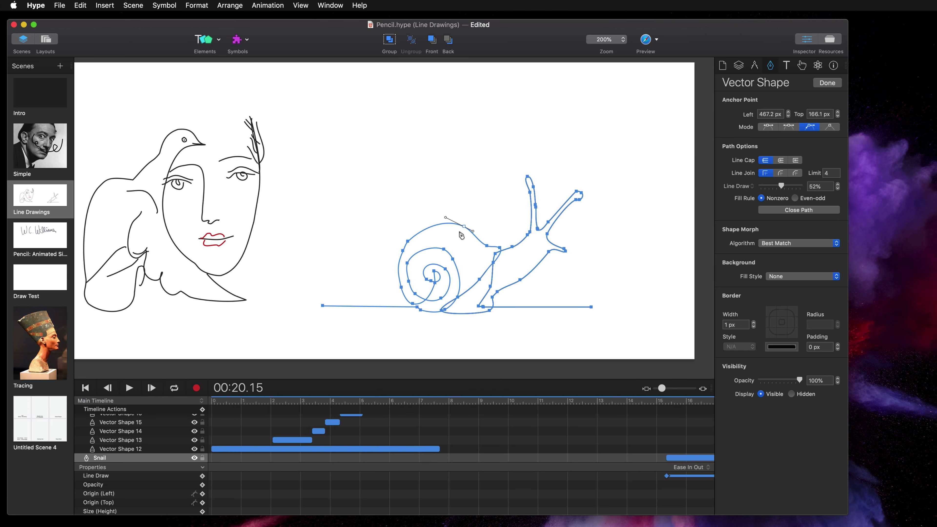
key("Escape")
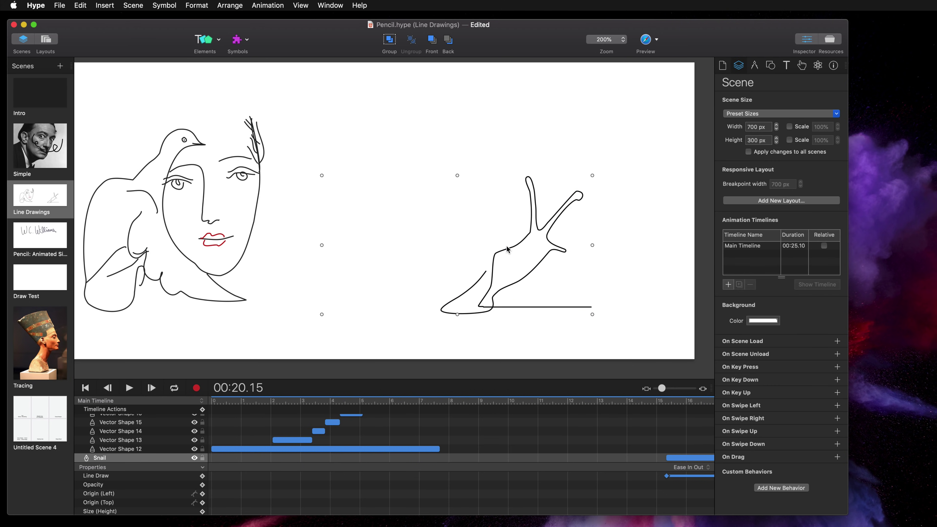
- Advance the timeline until the snail is fully drawn, then scale it down slightly
left_click_drag(659, 402, 707, 402)
left_click(583, 306)
left_click(582, 306)
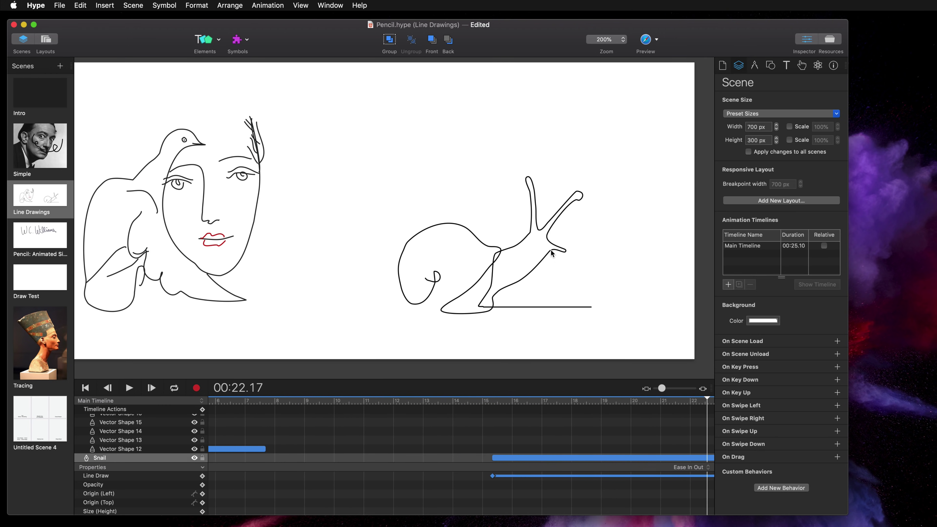
mouse_move(592, 311)
left_mouse_down()
mouse_move(540, 265)
mouse_move(403, 195)
mouse_move(618, 318)
mouse_move(577, 300)
left_mouse_up()
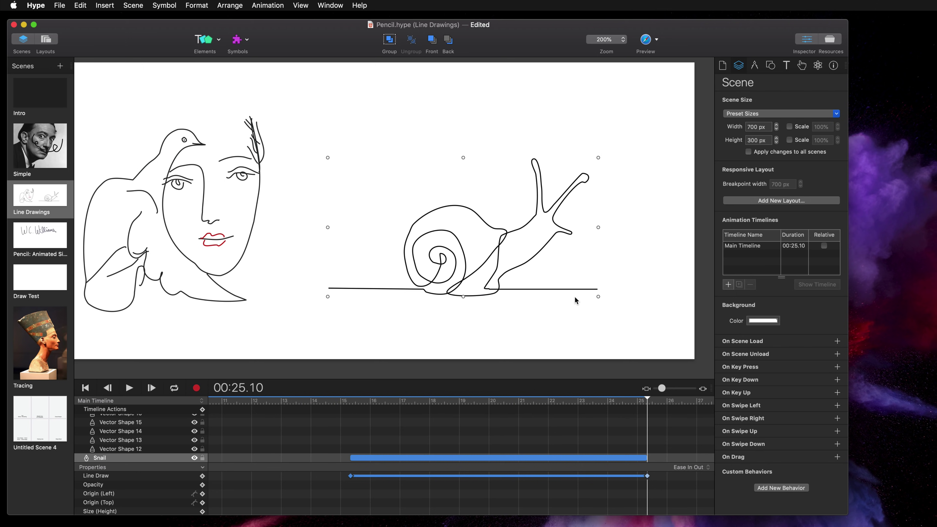
- Play the Pencil: Animated Signature scene from 0, then switch to the Tracing scene
left_click(46, 233)
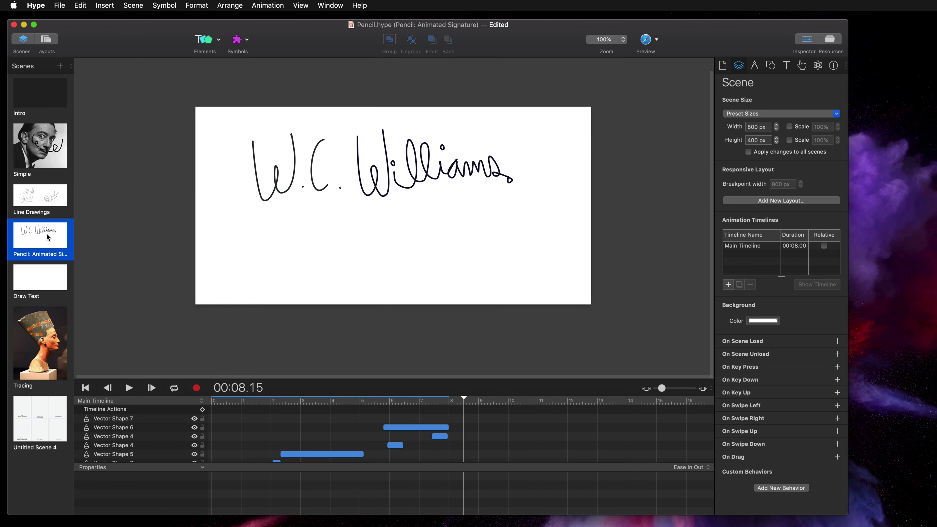
left_click_drag(221, 404, 188, 404)
left_click(129, 387)
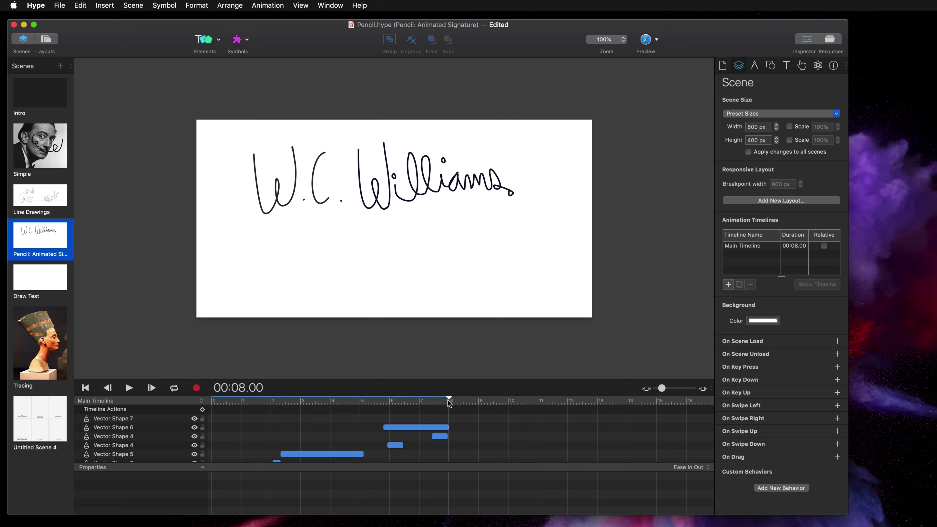
left_click(36, 333)
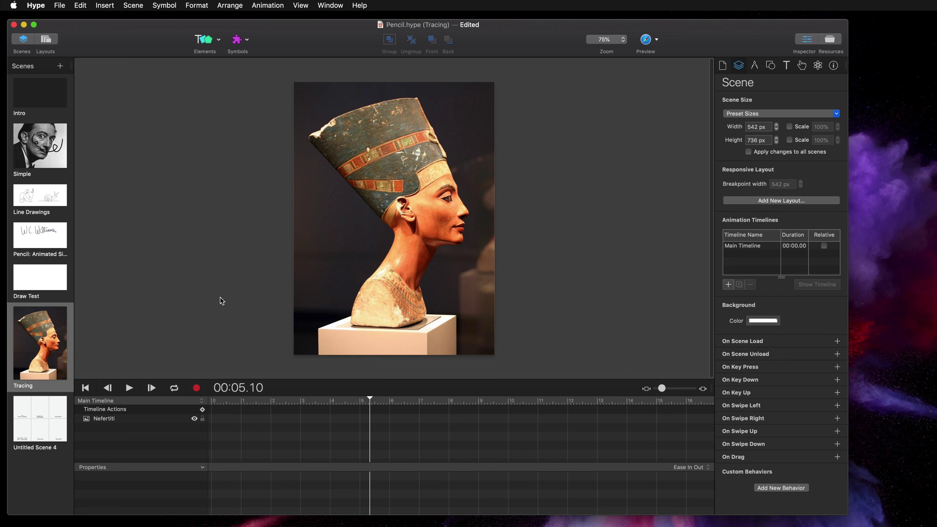
- Select the Pencil with a red #F82515 border and a 50%-opacity grey background fill
left_click(204, 39)
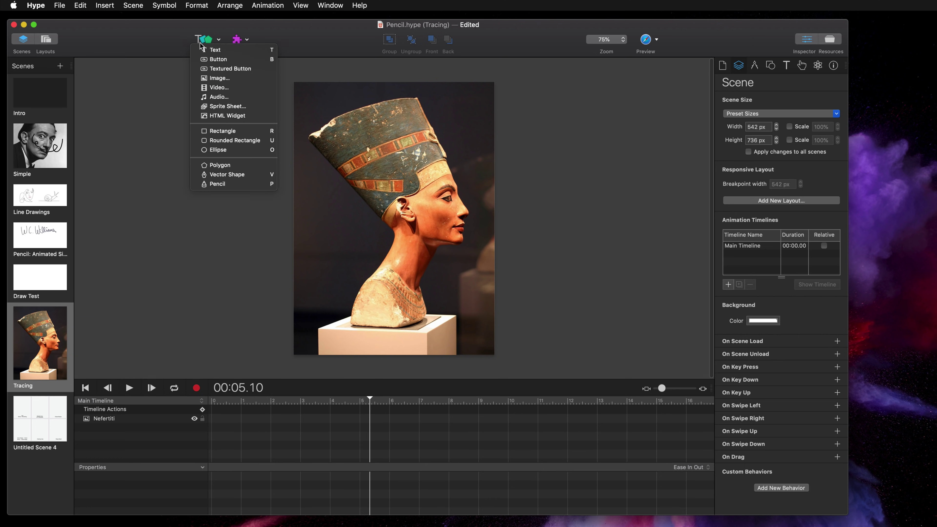
left_click(221, 184)
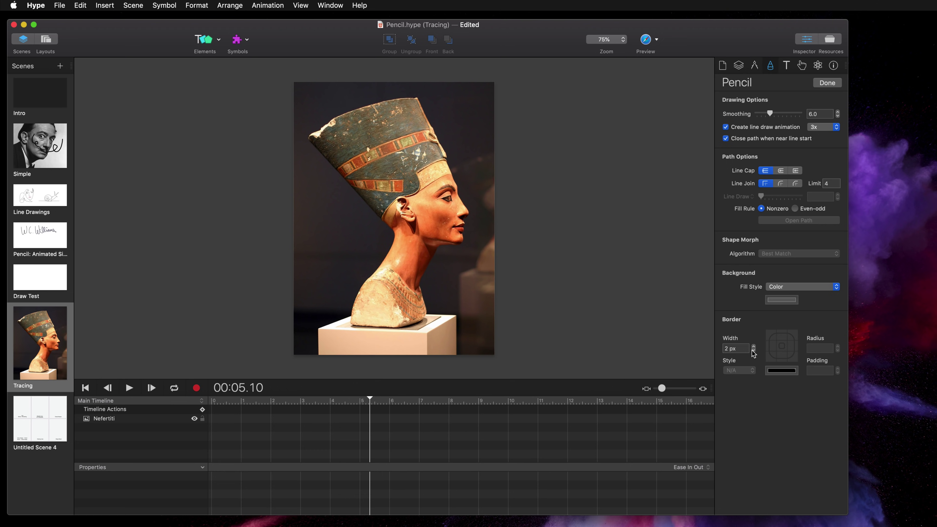
left_click(781, 371)
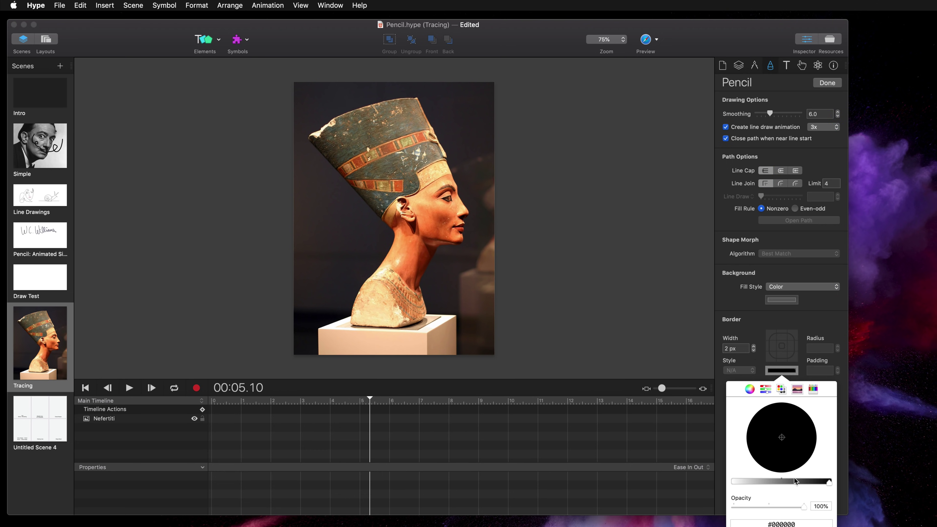
left_click_drag(792, 478, 745, 483)
left_click(813, 434)
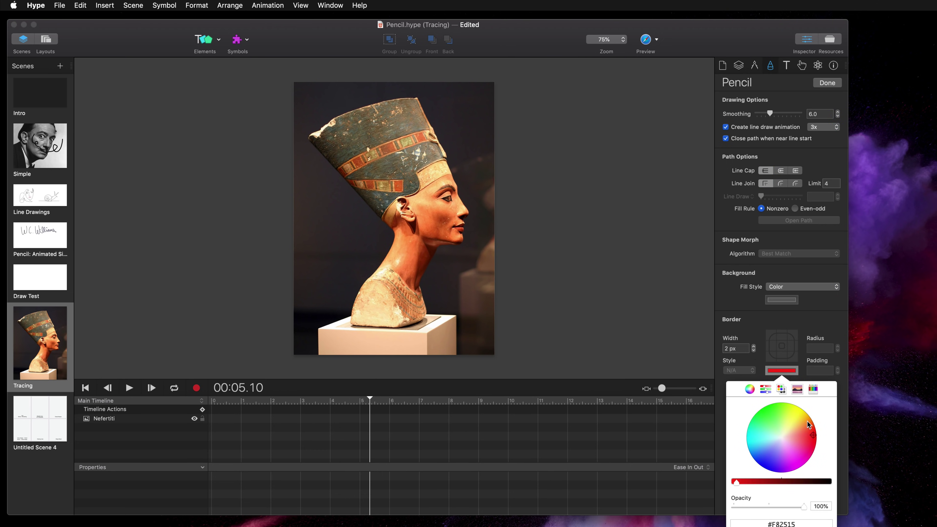
left_click(749, 312)
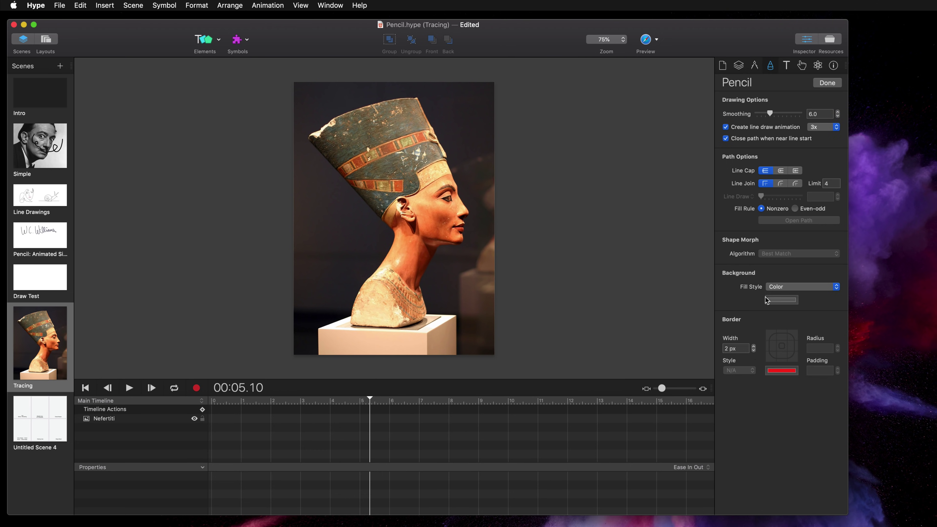
left_click(781, 300)
left_click_drag(802, 437, 767, 436)
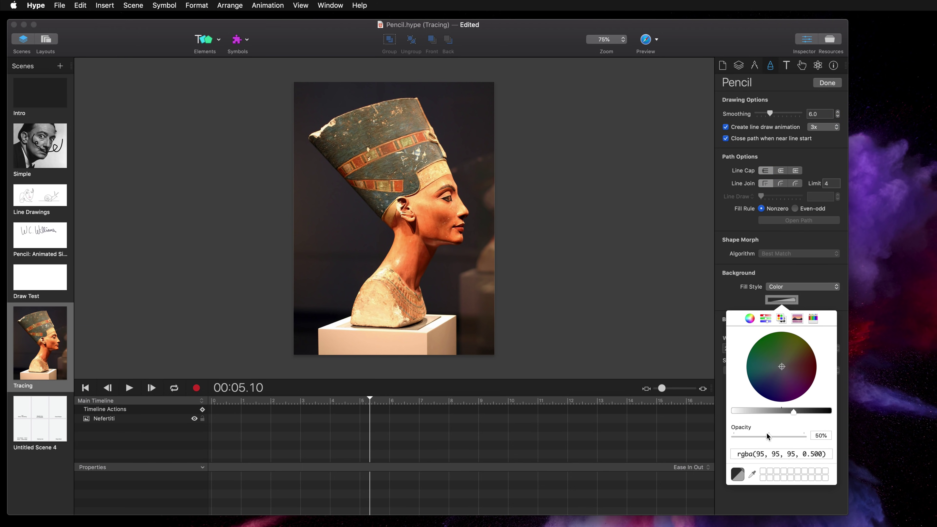
- Trace the Nefertiti bust as a closed red pencil shape, from the crown down the neck and back up
left_click(725, 298)
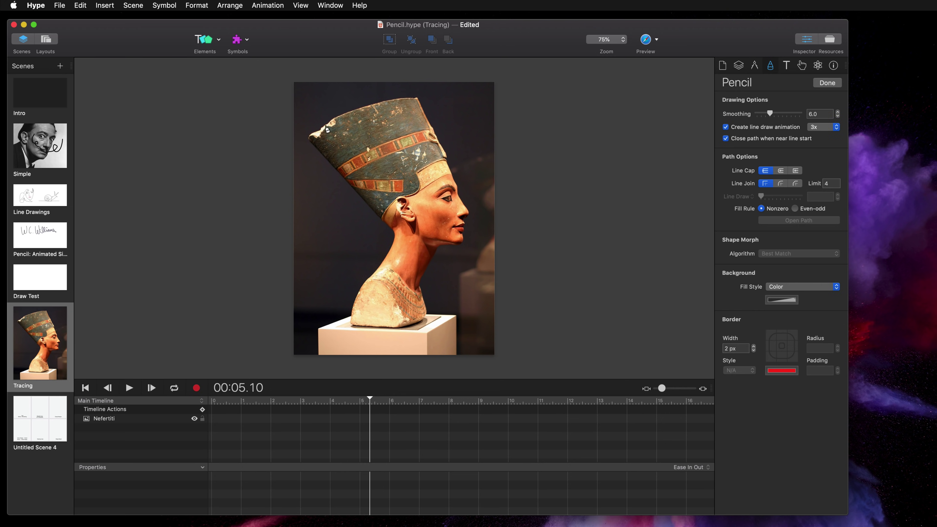
left_click_drag(309, 139, 383, 102)
left_click_drag(441, 246, 423, 282)
mouse_move(351, 306)
left_mouse_down()
mouse_move(392, 247)
mouse_move(373, 211)
mouse_move(303, 142)
left_mouse_up()
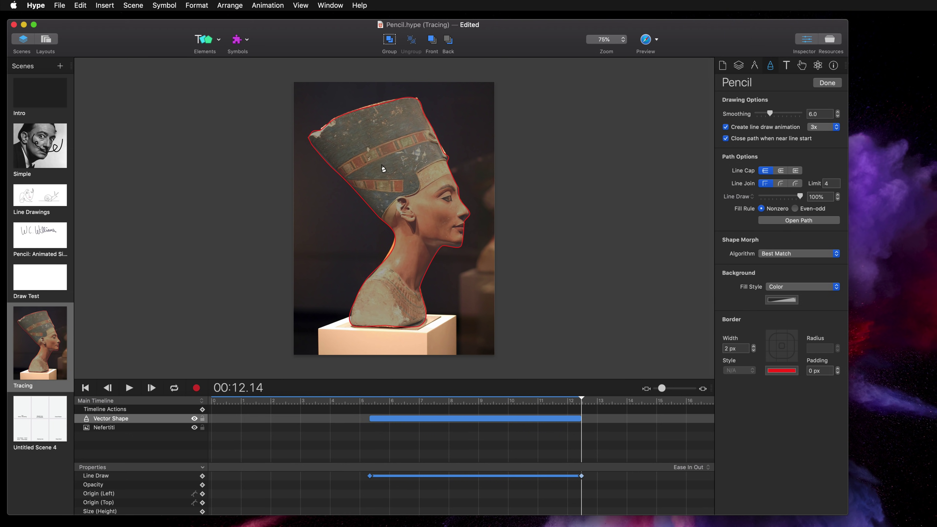
- Nudge the traced outline, then move its neck and face anchor points to fit the bust
key("Escape")
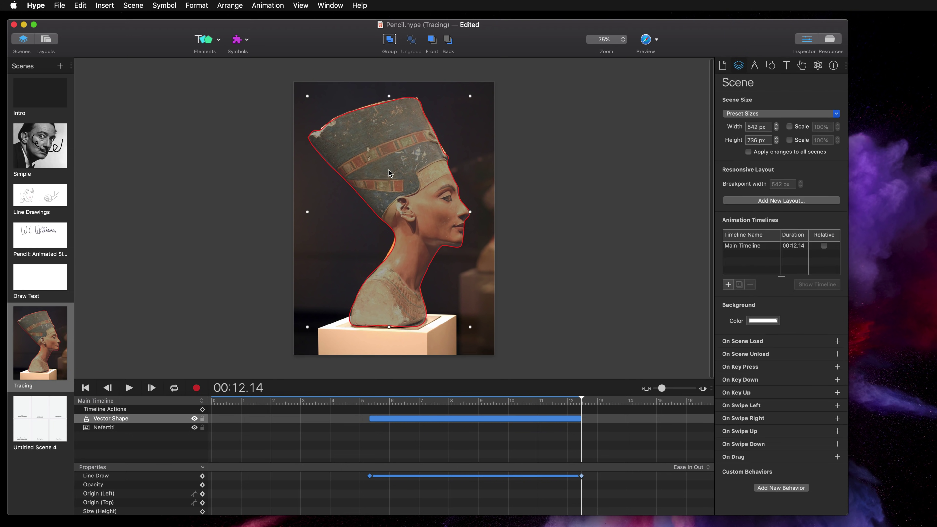
mouse_move(384, 173)
left_mouse_down()
mouse_move(313, 170)
mouse_move(389, 173)
left_mouse_up()
double_click(431, 168)
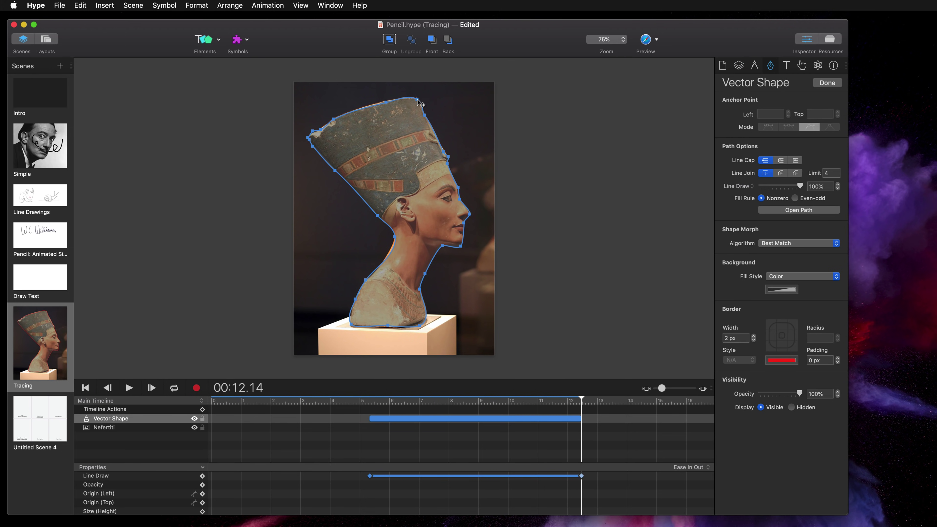
left_click(395, 237)
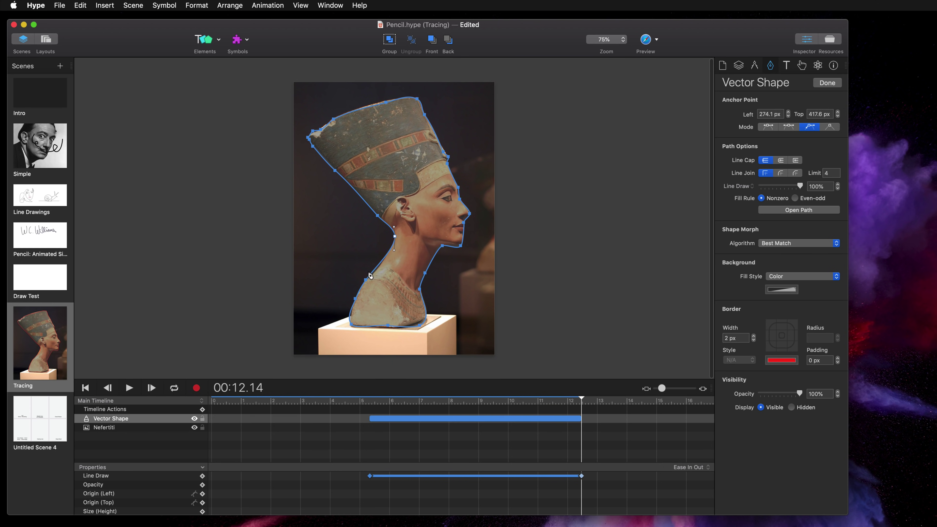
left_click_drag(368, 282, 374, 273)
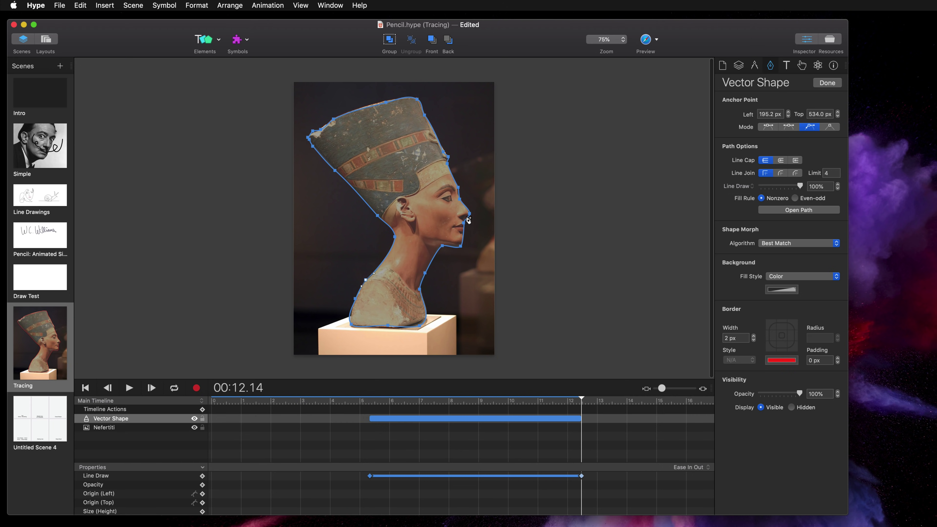
left_click(460, 191)
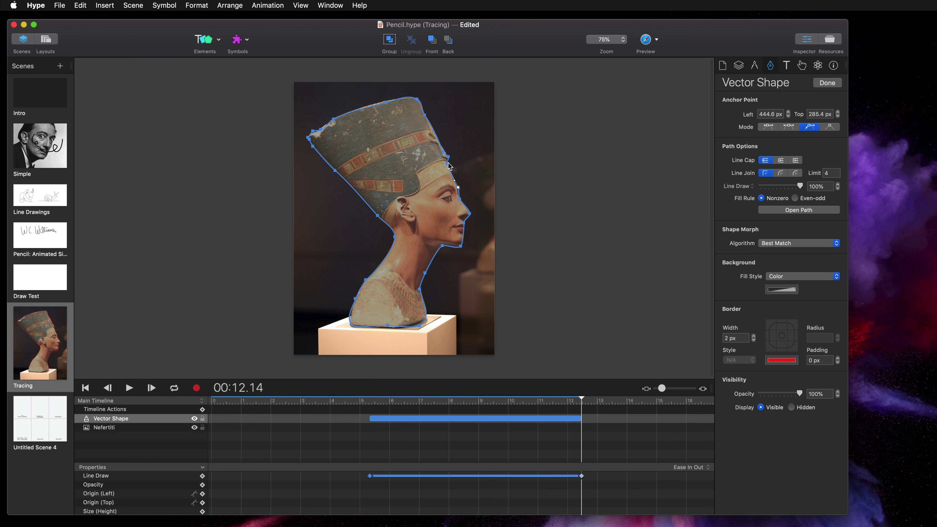
key("Escape")
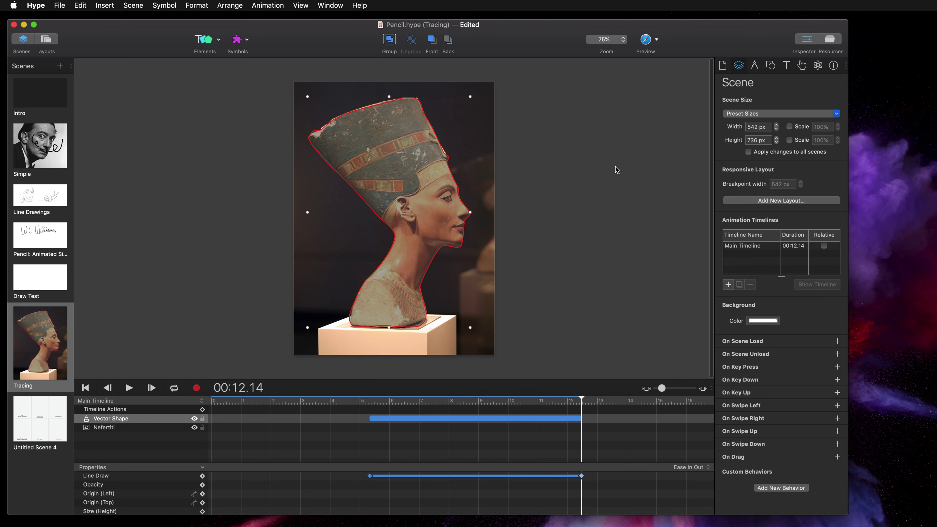
- Preview the outline-drawing animation from 00:05.10, then delete the Line Draw animation
key("p")
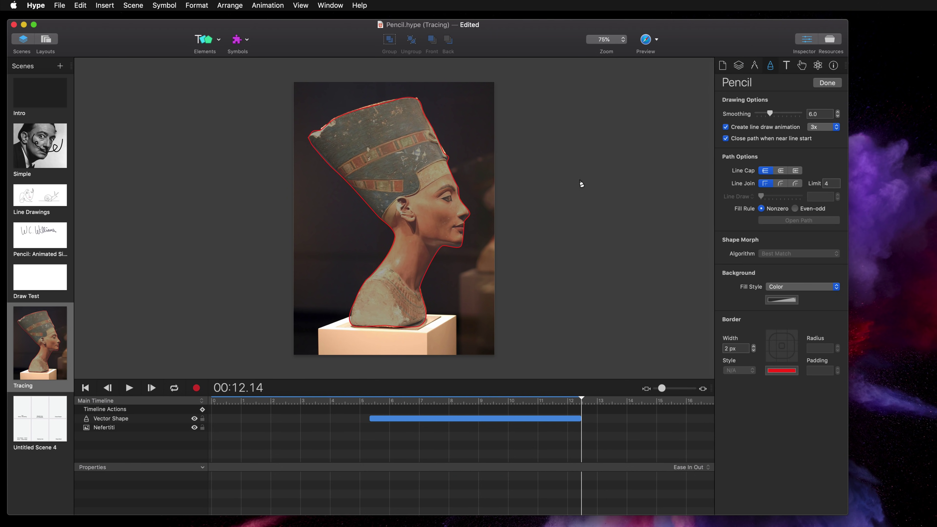
left_click(370, 401)
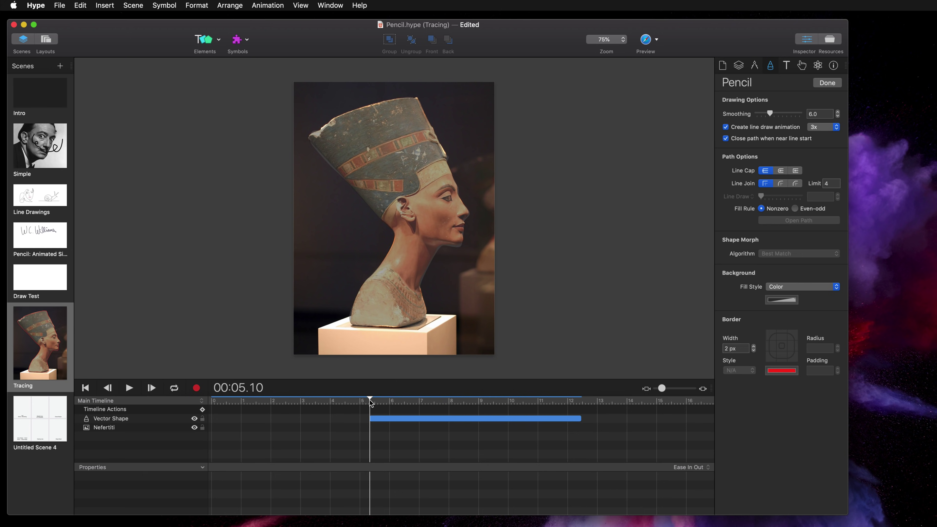
key("space")
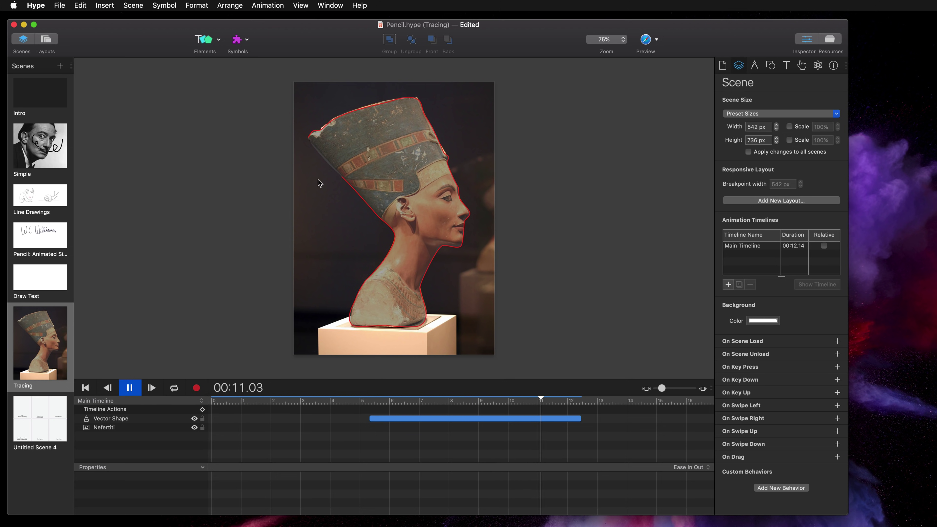
key("space")
left_click(465, 418)
left_click(680, 468)
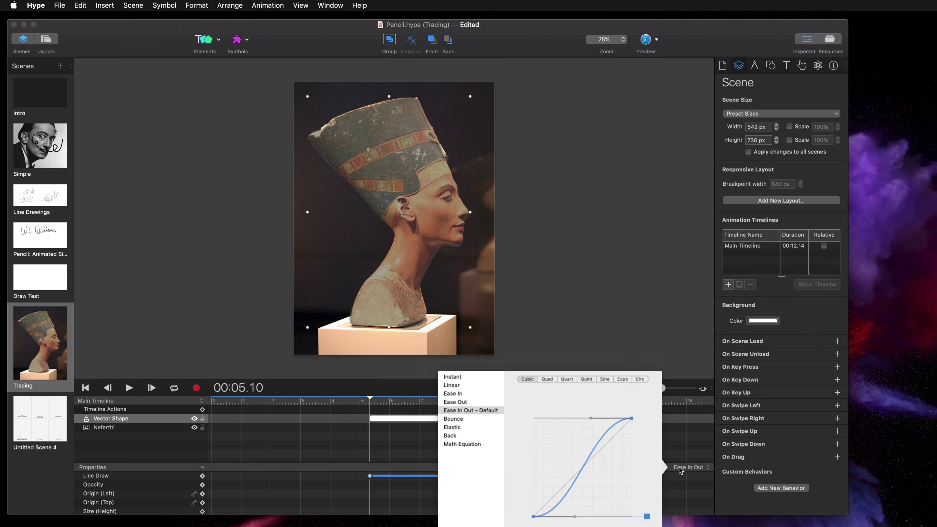
left_click(525, 339)
left_click(443, 419)
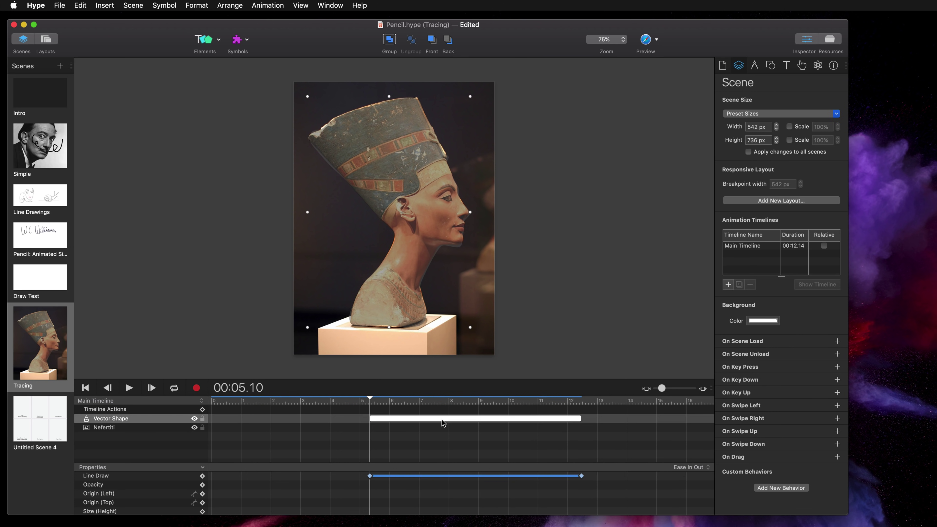
key("Delete")
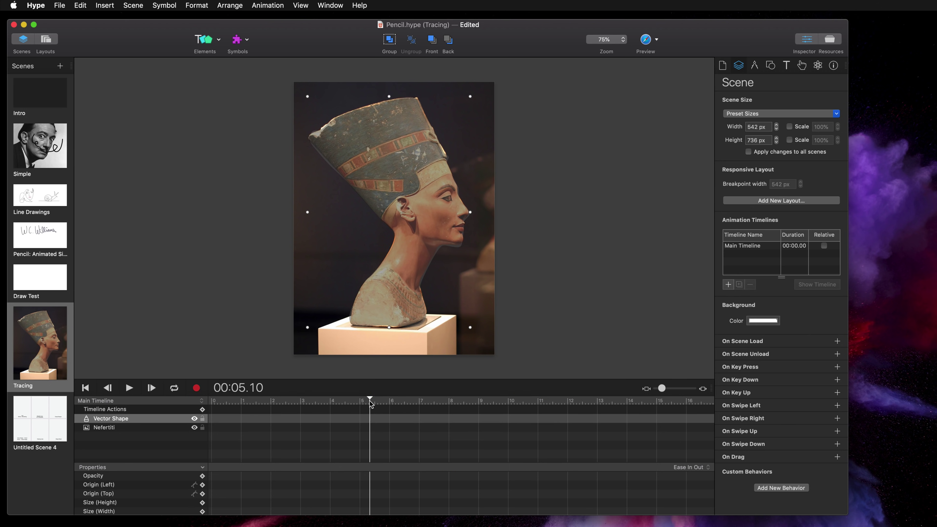
- Set the traced shape's Line Draw to 100% and hide the Nefertiti photo
left_click_drag(370, 400, 205, 406)
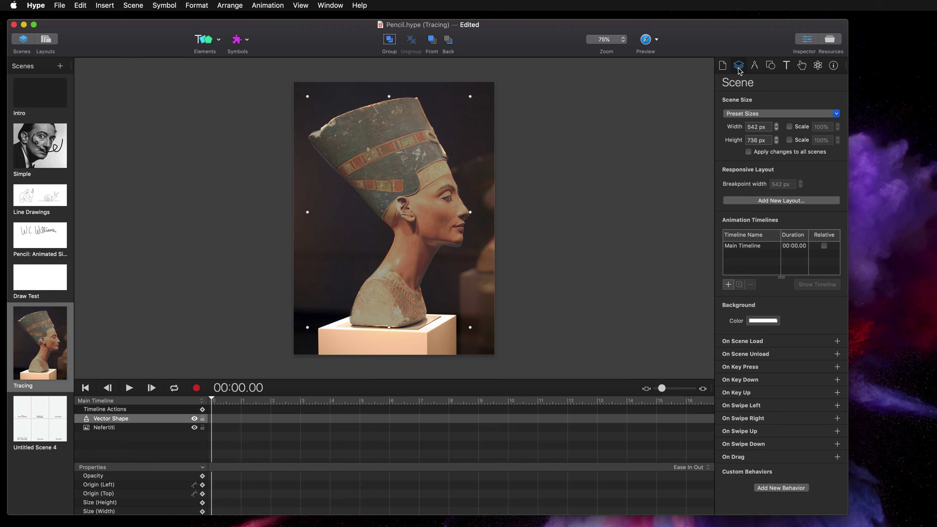
left_click(771, 66)
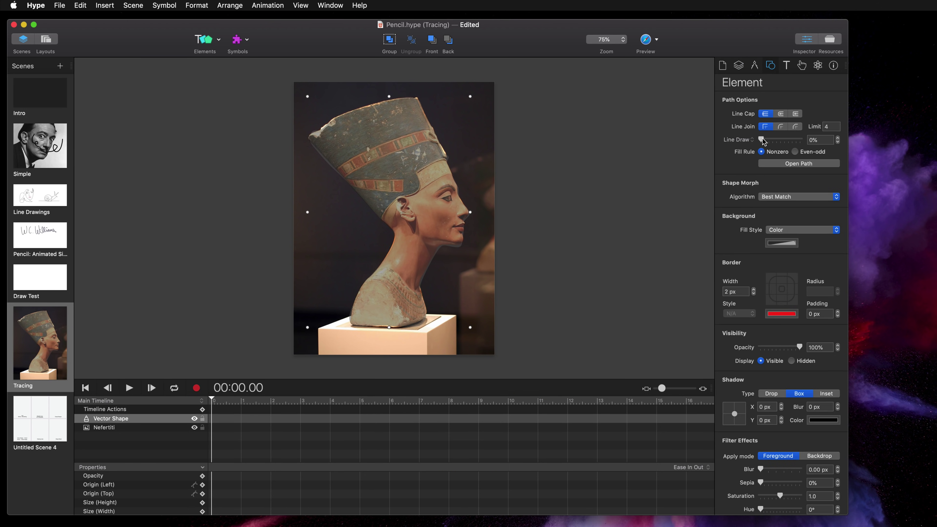
left_click_drag(761, 140, 825, 143)
left_click(548, 241)
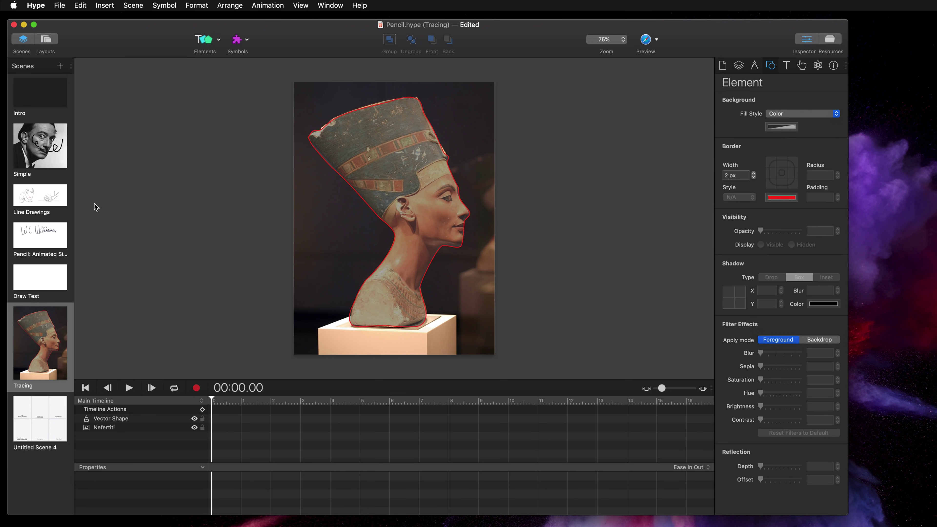
left_click(444, 220)
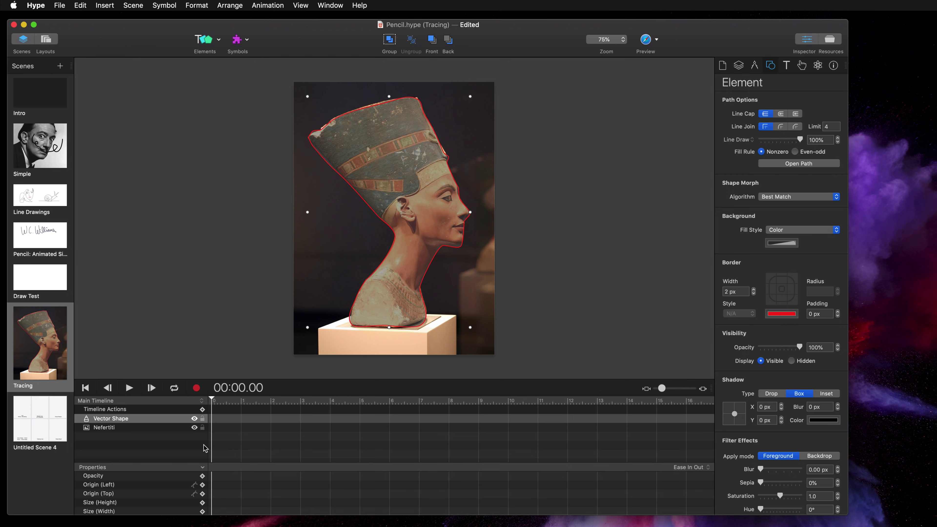
left_click(195, 427)
left_click(399, 186)
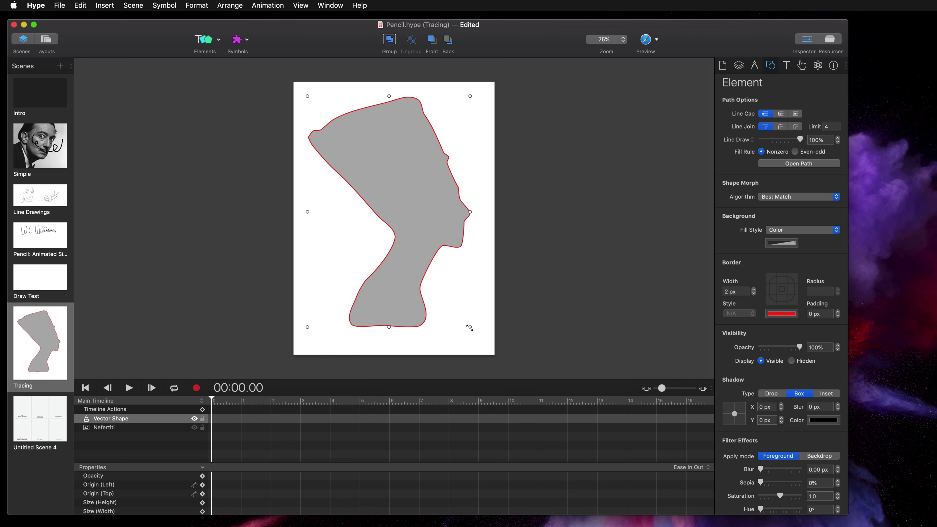
- Resize the grey silhouette down to a small figure in the top-left corner
left_click_drag(469, 327, 376, 206)
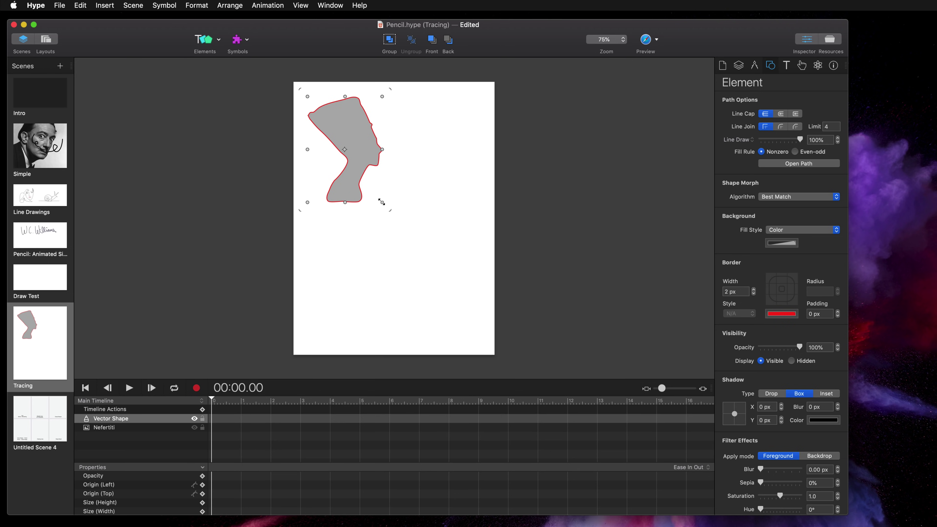
mouse_move(383, 202)
left_mouse_down()
mouse_move(461, 309)
mouse_move(381, 194)
mouse_move(418, 249)
mouse_move(500, 302)
mouse_move(387, 210)
left_mouse_up()
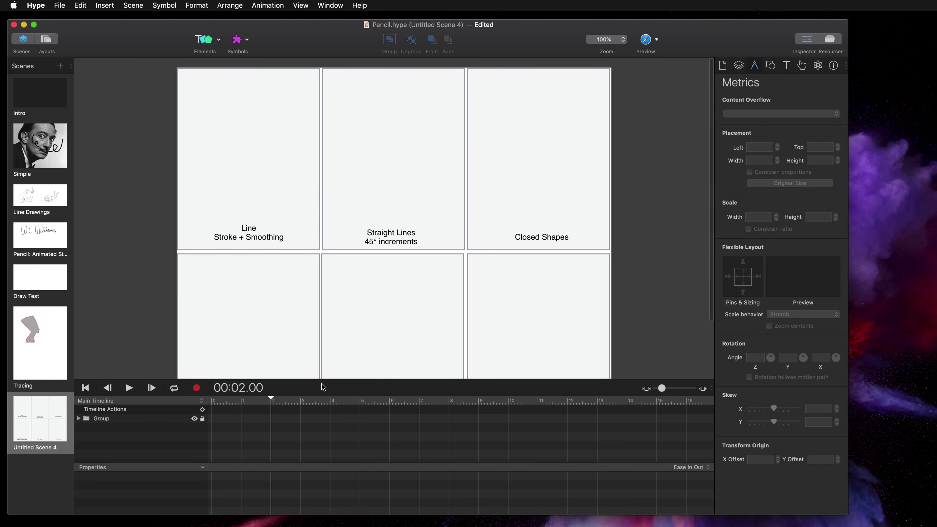
- Shrink the timeline so all six panel labels show, then choose the Pencil tool
left_click_drag(323, 387, 324, 413)
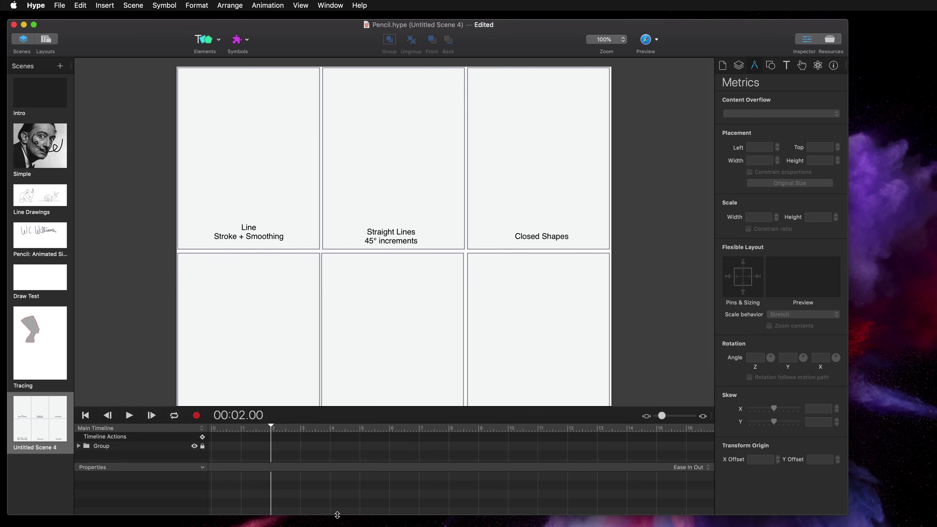
left_click_drag(337, 515, 337, 522)
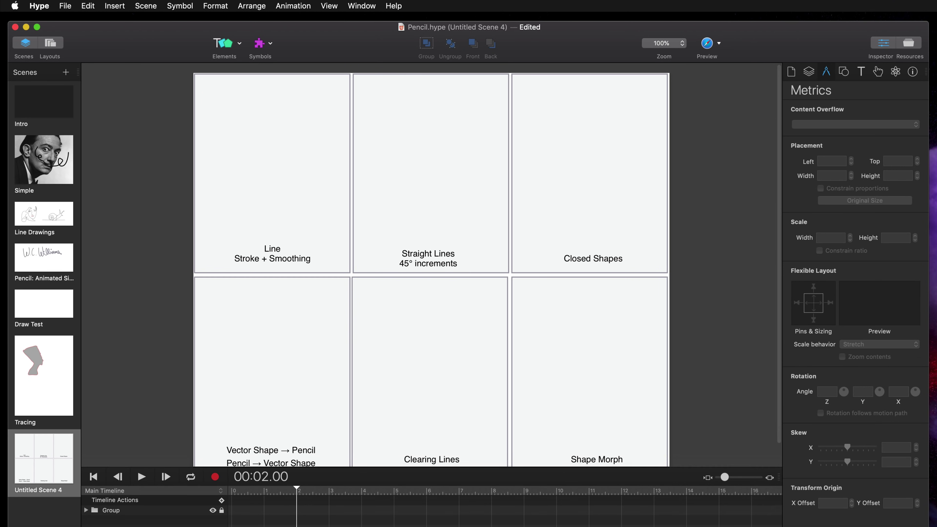
left_click_drag(337, 468, 337, 479)
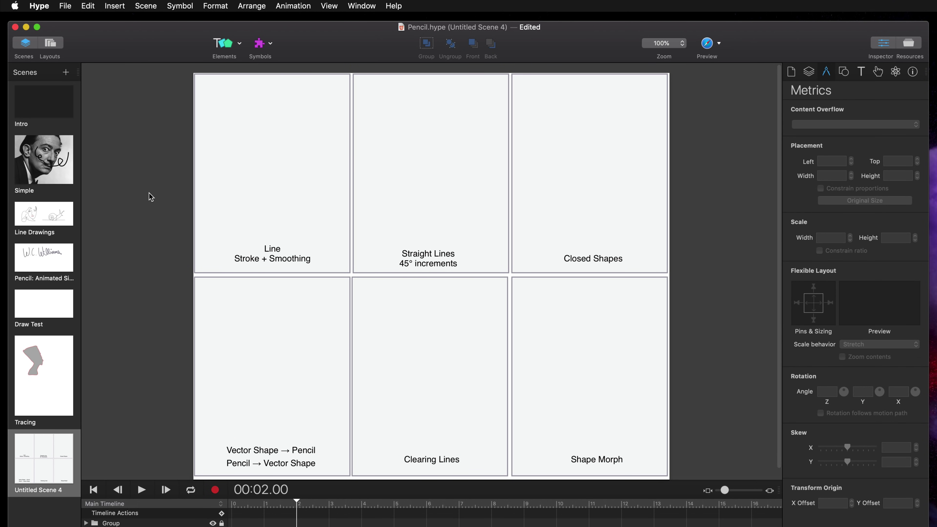
key("p")
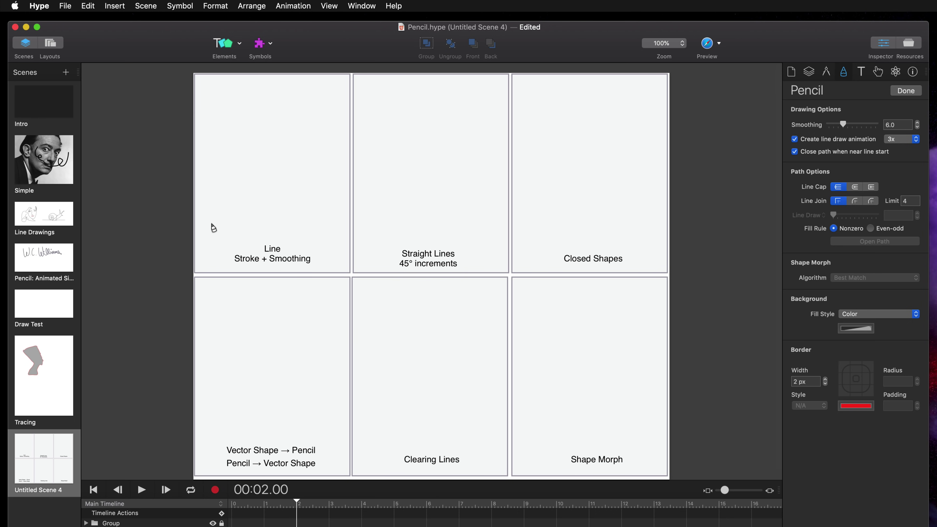
- Draw a looping red stroke in the Line panel and try a comparison stroke at Smoothing 0
mouse_move(212, 223)
left_mouse_down()
mouse_move(212, 190)
mouse_move(247, 175)
mouse_move(259, 193)
mouse_move(239, 176)
mouse_move(258, 151)
mouse_move(292, 169)
mouse_move(301, 211)
mouse_move(333, 181)
mouse_move(310, 152)
mouse_move(287, 173)
mouse_move(285, 201)
mouse_move(308, 233)
mouse_move(334, 204)
mouse_move(333, 135)
mouse_move(306, 128)
mouse_move(274, 141)
mouse_move(252, 115)
left_mouse_up()
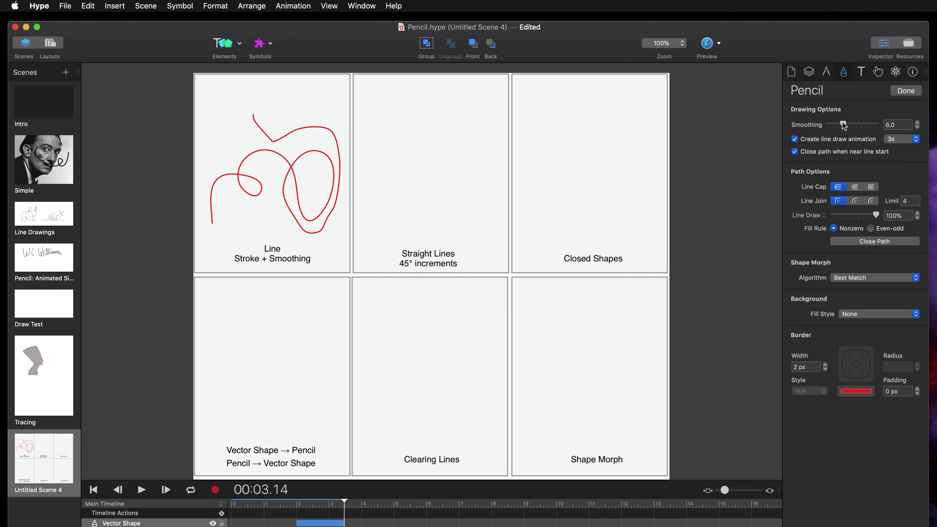
left_click_drag(842, 125, 826, 124)
mouse_move(205, 98)
left_mouse_down()
mouse_move(244, 88)
mouse_move(270, 101)
mouse_move(255, 96)
mouse_move(265, 88)
mouse_move(301, 98)
mouse_move(294, 91)
mouse_move(288, 102)
mouse_move(319, 101)
mouse_move(327, 115)
mouse_move(319, 90)
left_mouse_up()
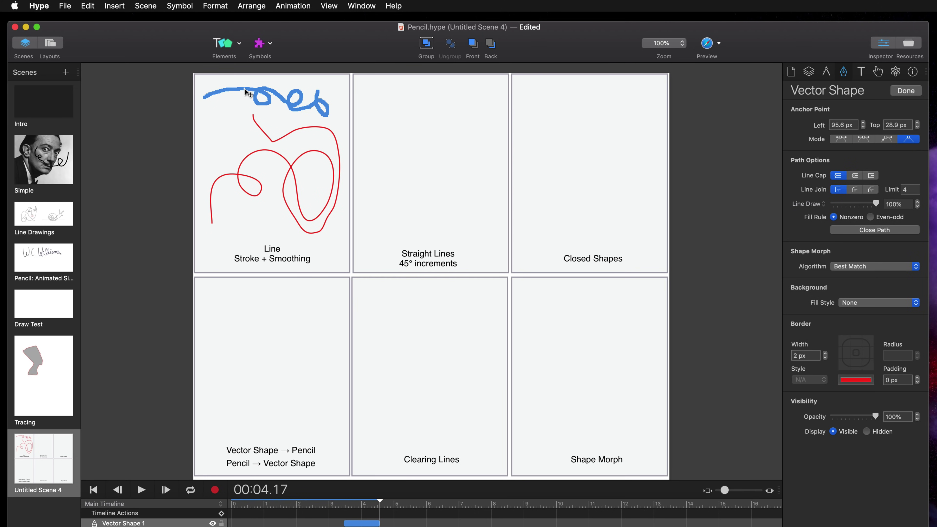
left_click_drag(245, 90, 246, 106)
left_click(274, 154)
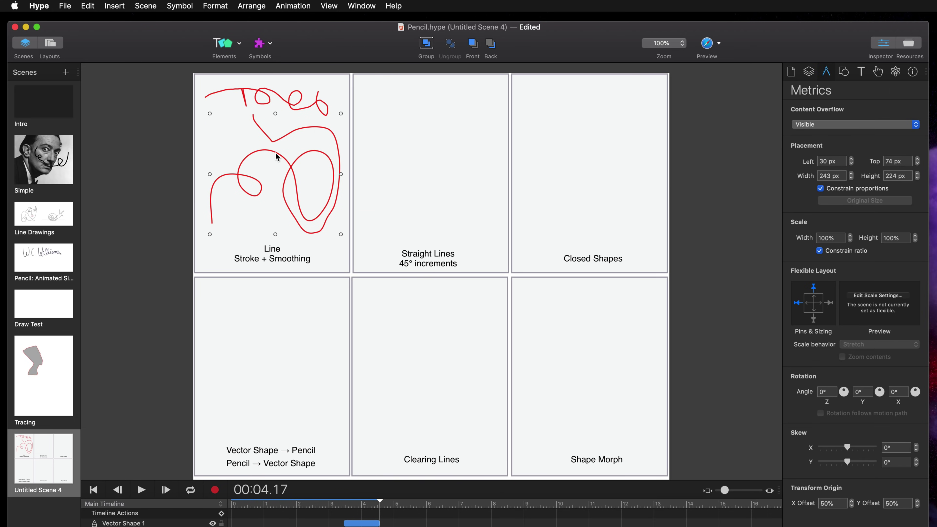
double_click(277, 155)
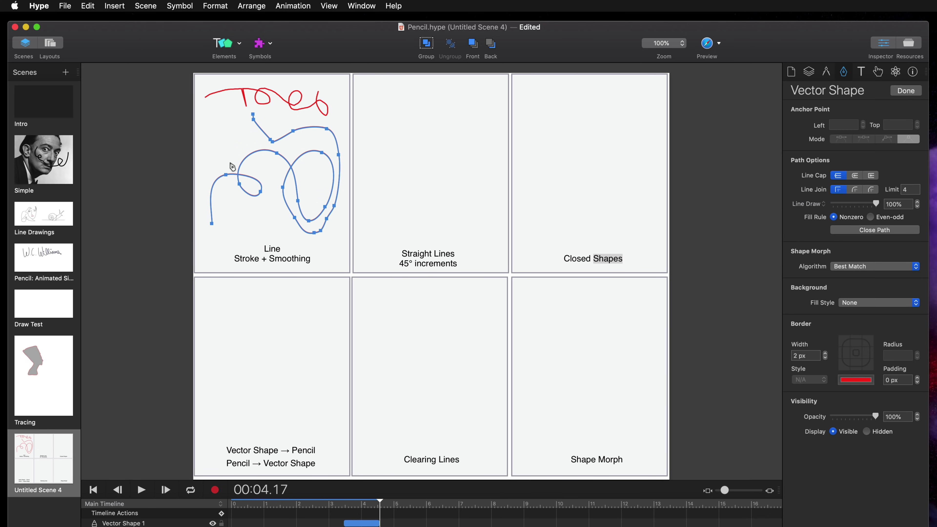
left_click(265, 135)
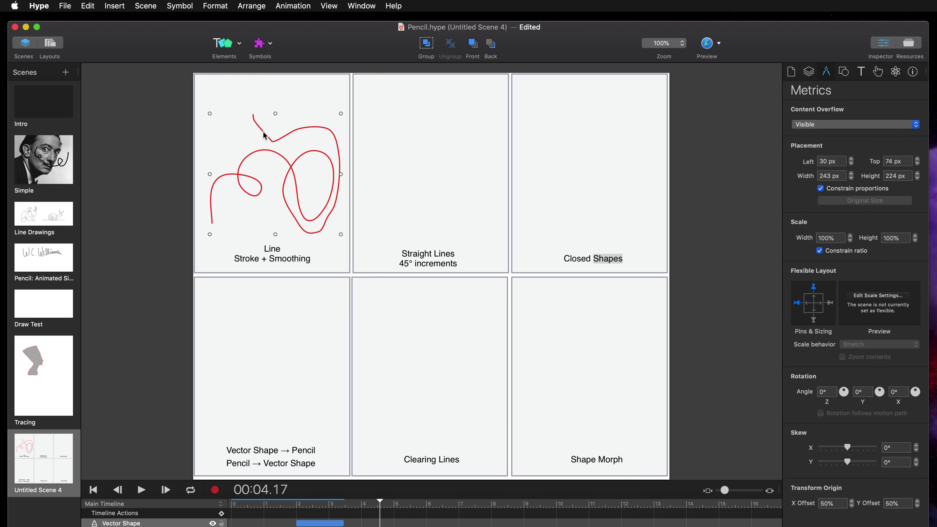
- Switch the loop's Path Options to Line Dash with dash 10 and gap 20
left_click(844, 72)
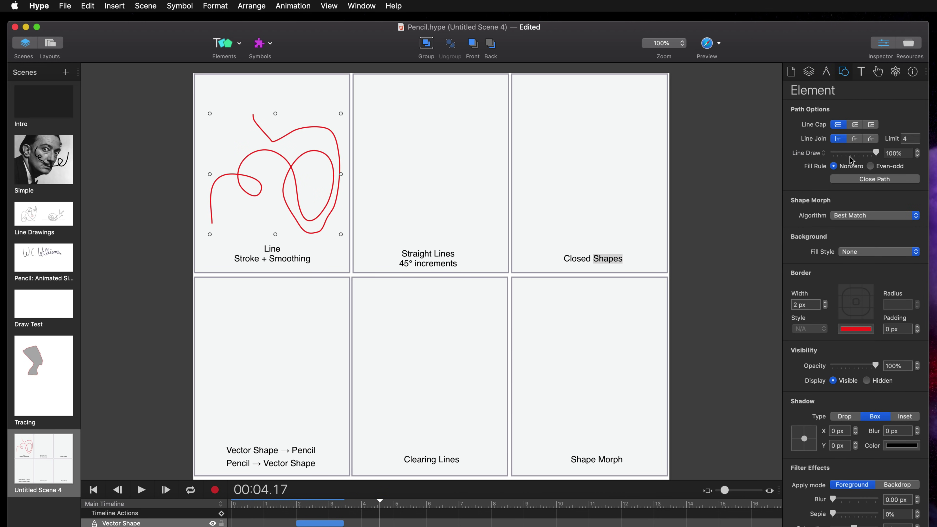
mouse_move(875, 153)
left_mouse_down()
mouse_move(844, 153)
mouse_move(877, 154)
left_mouse_up()
left_click(818, 154)
left_click(817, 163)
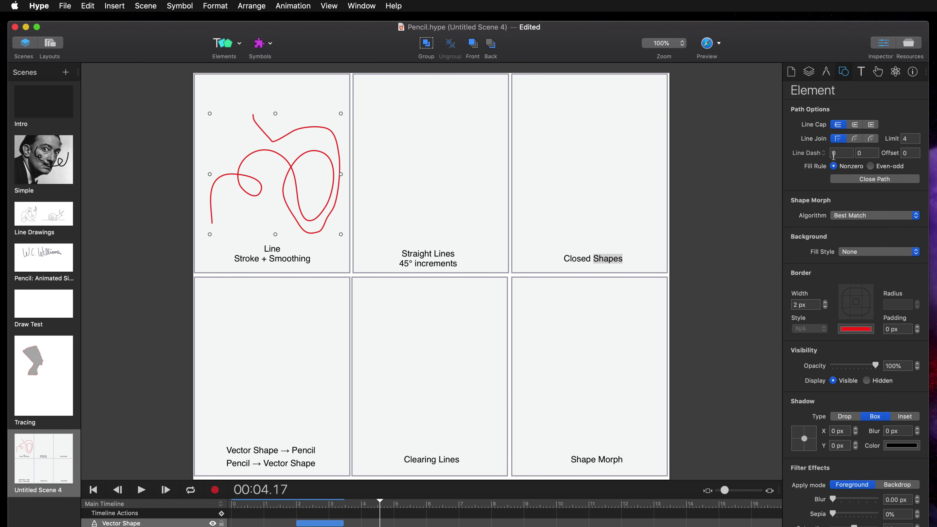
left_click(835, 154)
type("10")
key("Tab")
type("20")
key("Tab")
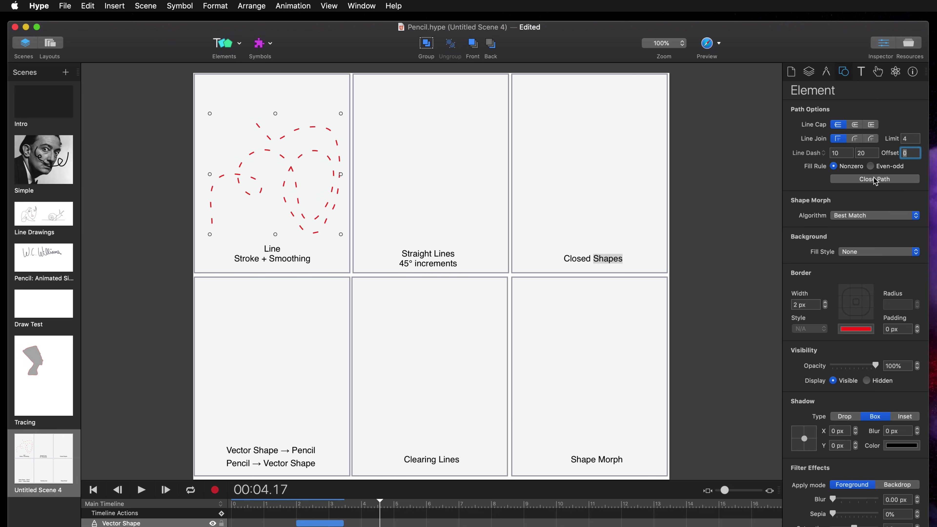
- Drag the dashed curve's lower-left end upward and close the path into a loop
double_click(213, 225)
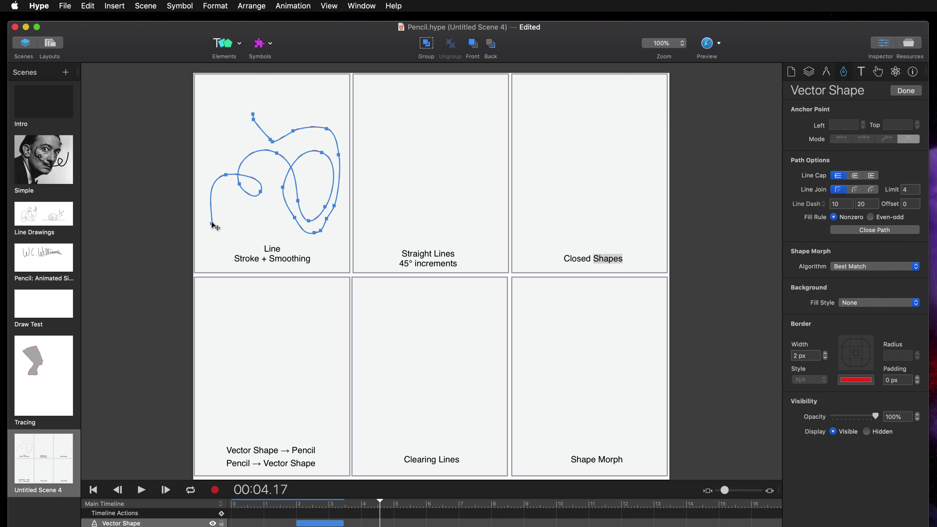
left_click_drag(214, 225, 207, 164)
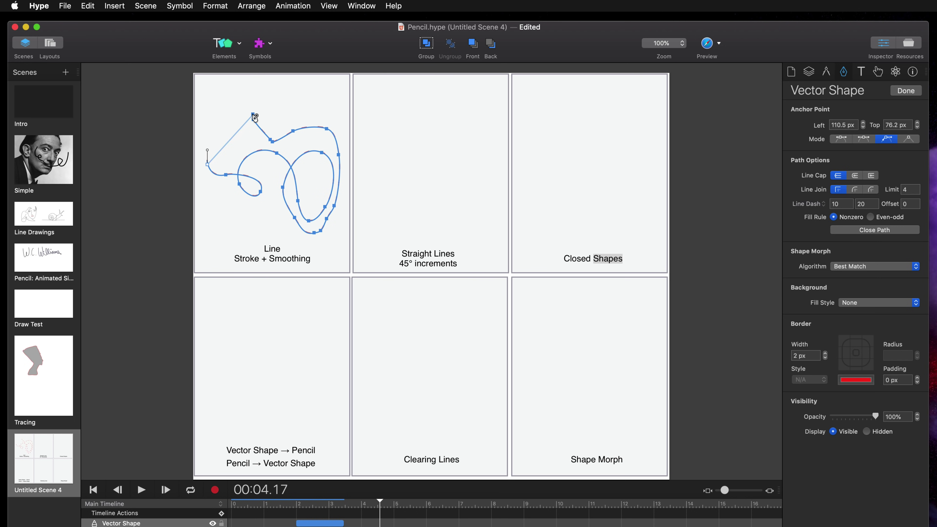
left_click(874, 231)
key("Escape")
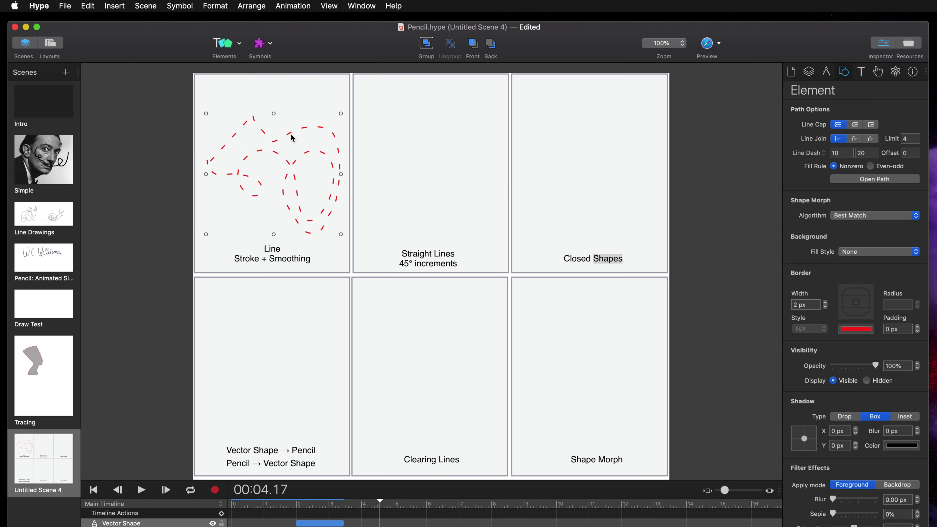
left_click(375, 126)
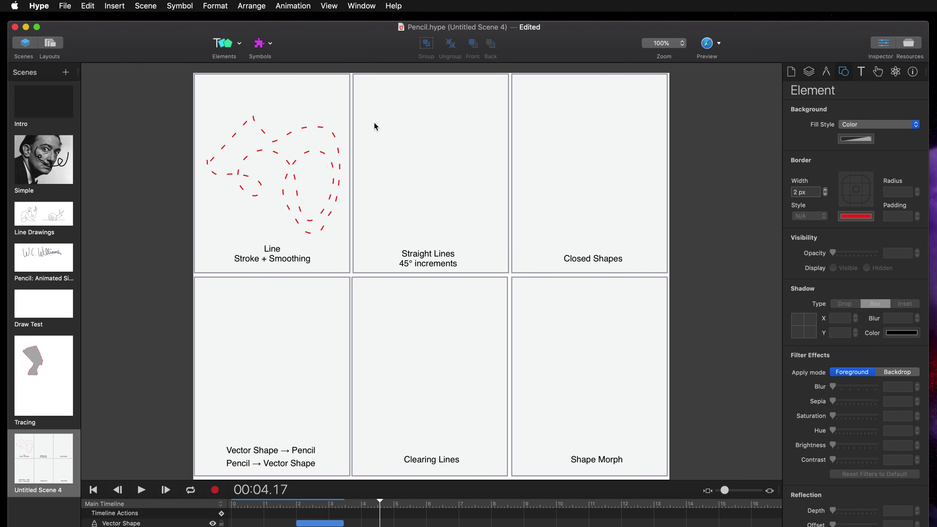
- Draw a vertical and a crossing horizontal red line in the Straight Lines panel
key("p")
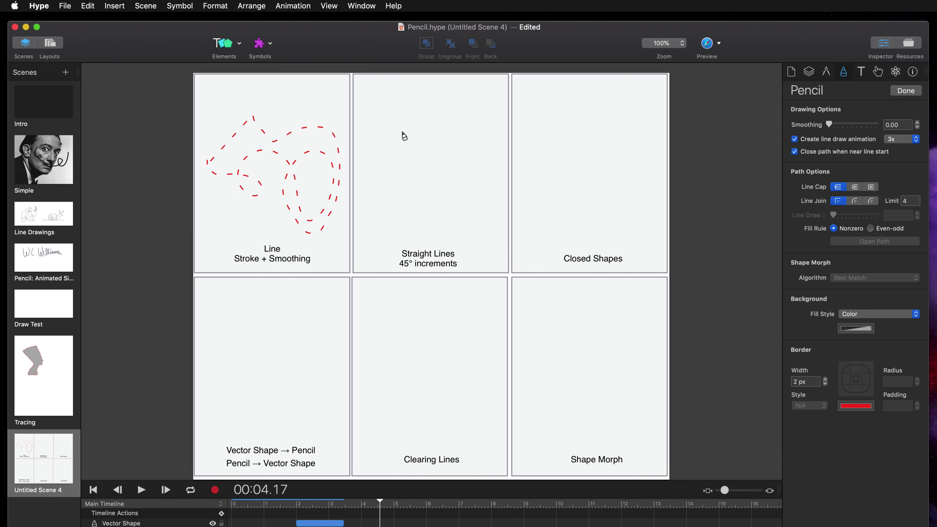
left_click_drag(426, 106, 427, 184)
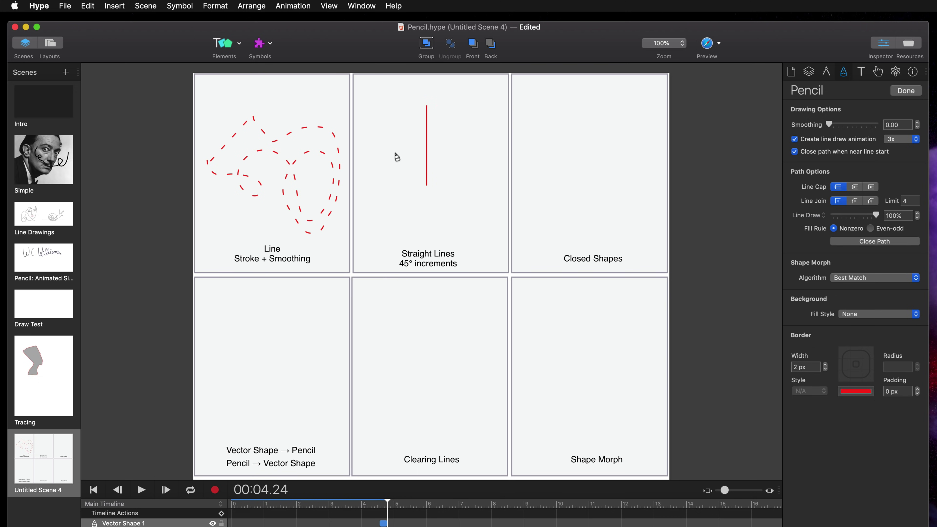
left_click_drag(375, 152, 467, 158)
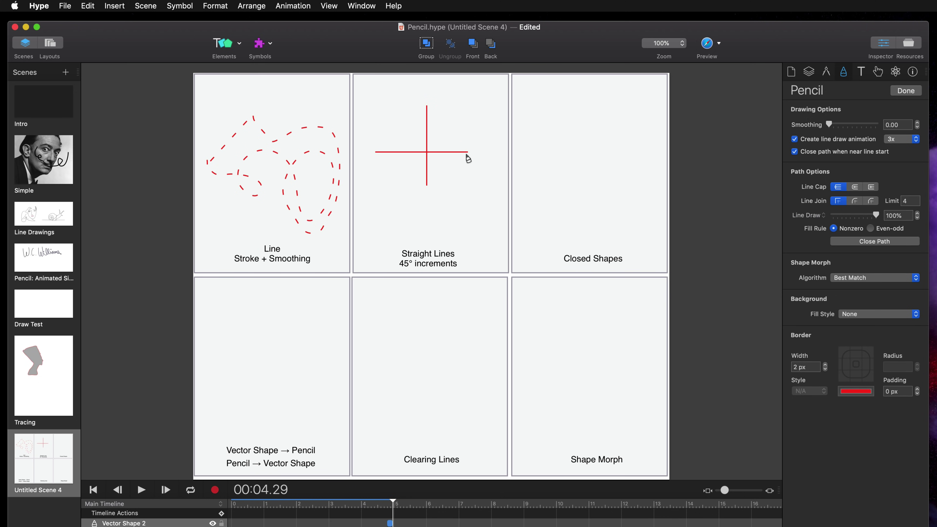
key("Escape")
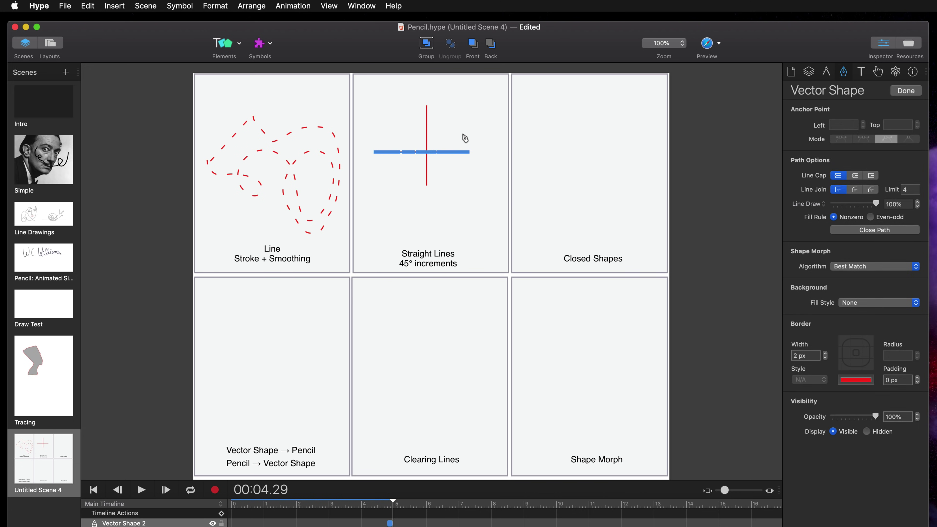
left_click(465, 138)
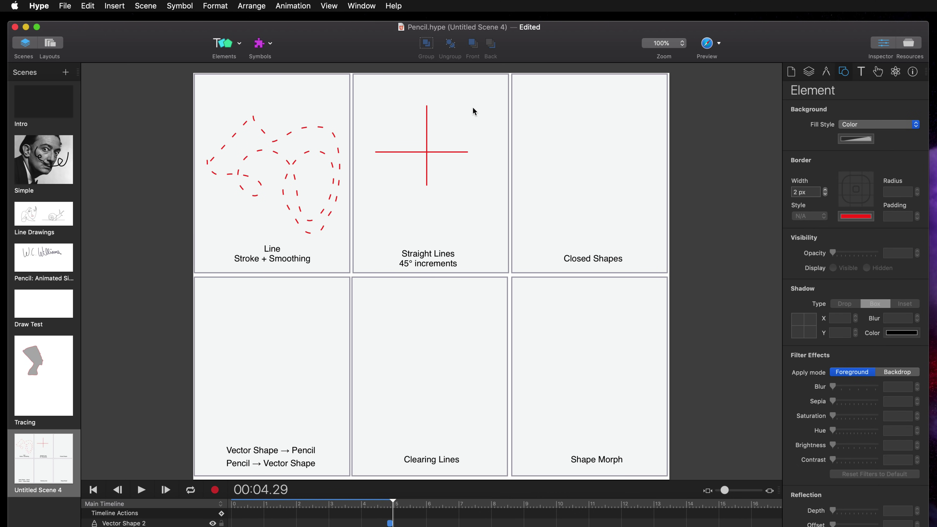
- Add two diagonal lines with vector points, crossing the others in a star
key("p")
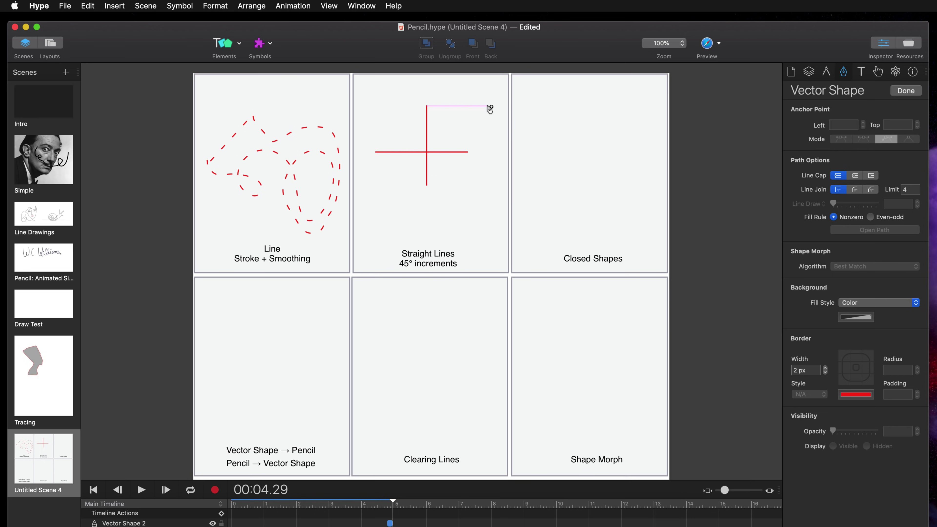
left_click(487, 106)
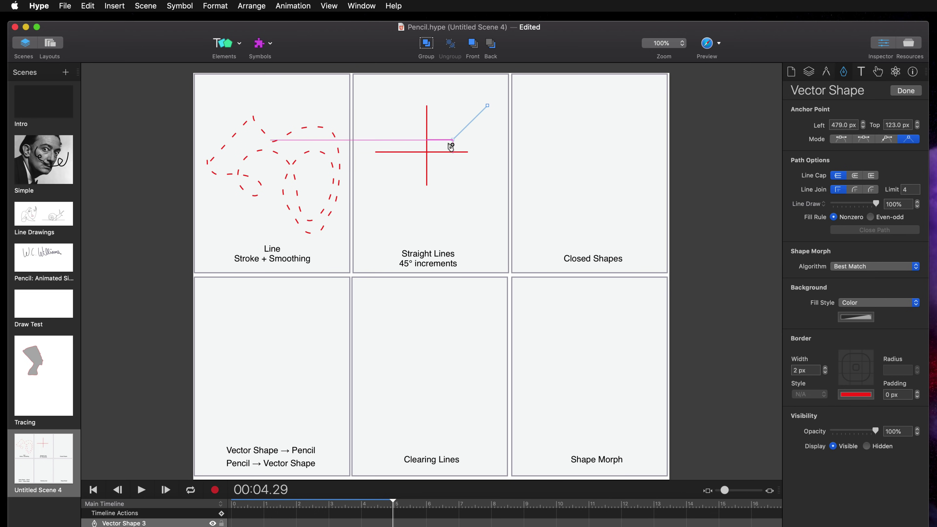
left_click(392, 205)
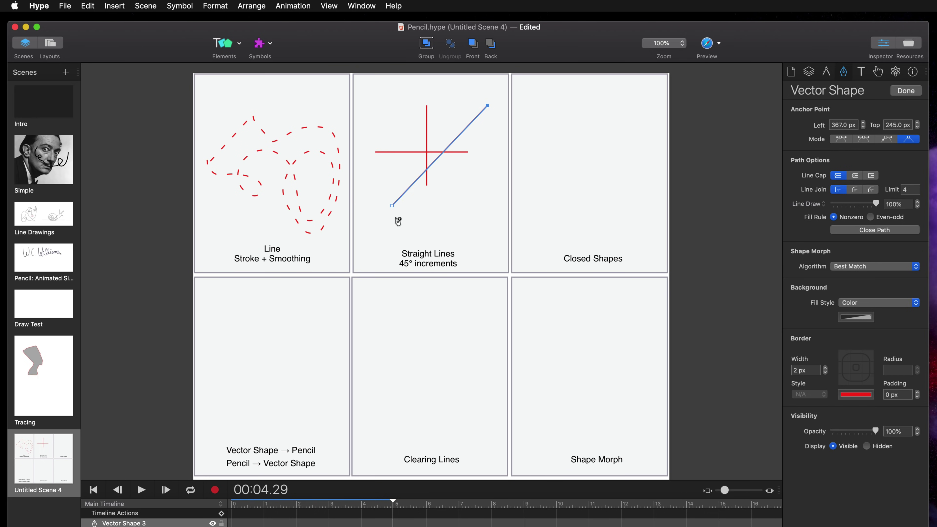
key("Escape")
left_click(370, 111)
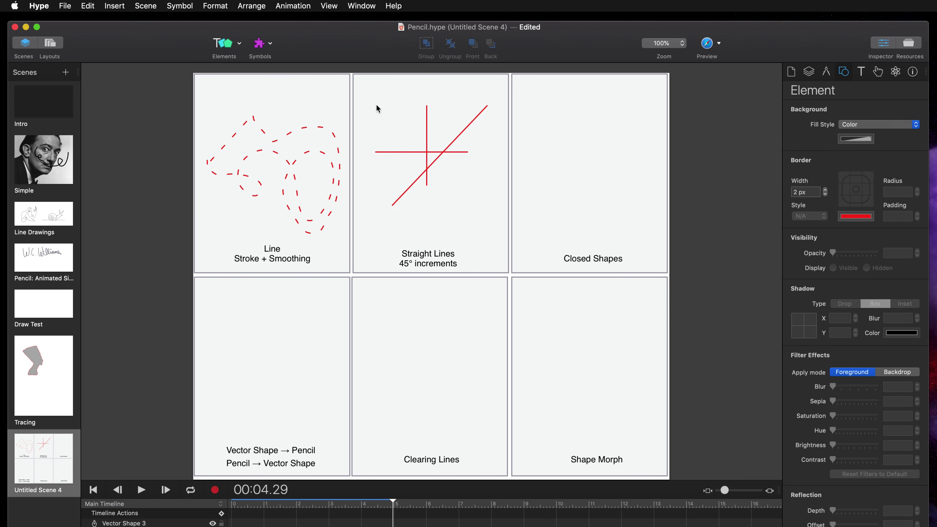
left_click(375, 110)
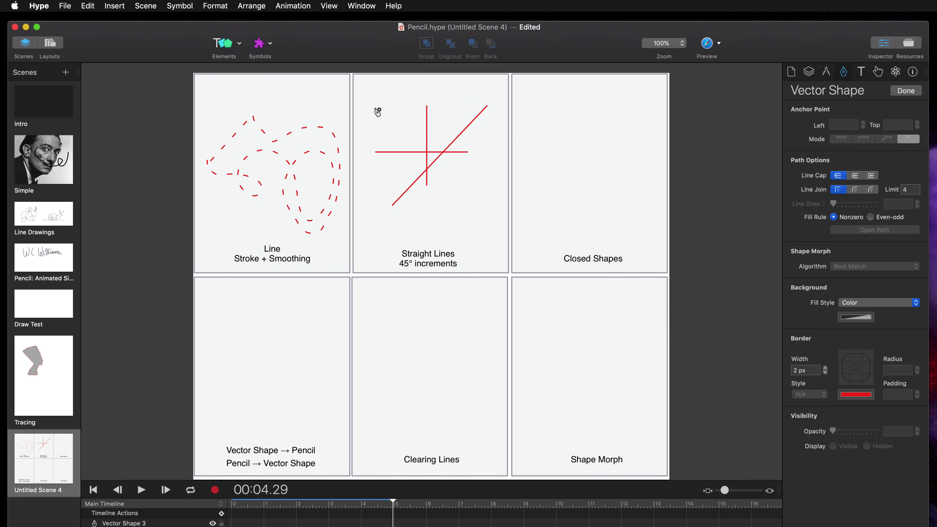
left_click(404, 137)
left_click_drag(416, 149, 474, 212)
key("Escape")
key("Escape")
left_click(422, 225)
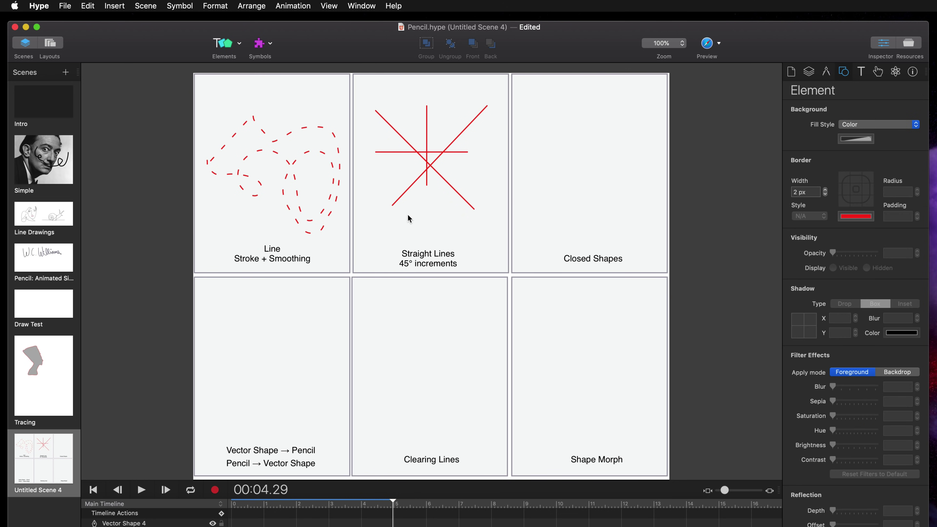
- Return to the freehand Pencil tool and inspect the vertical and diagonal lines
key("p")
key("v")
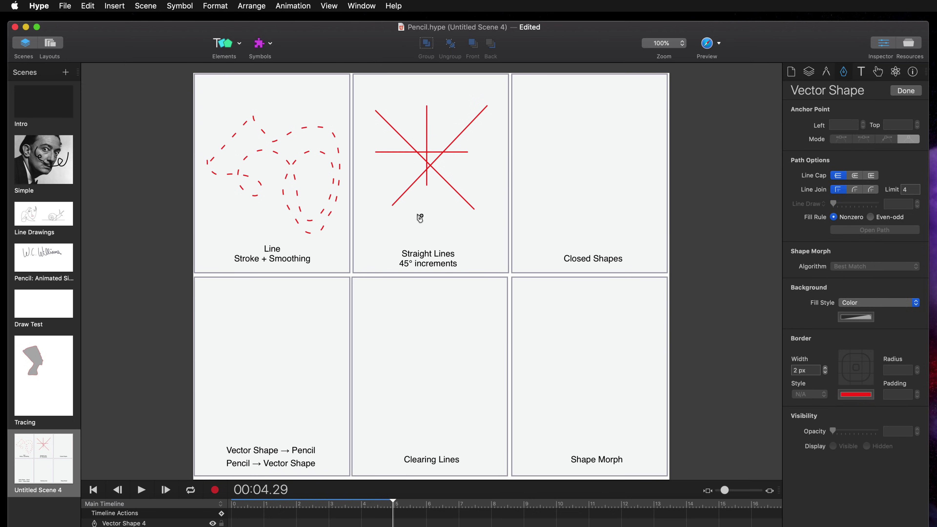
left_click(227, 43)
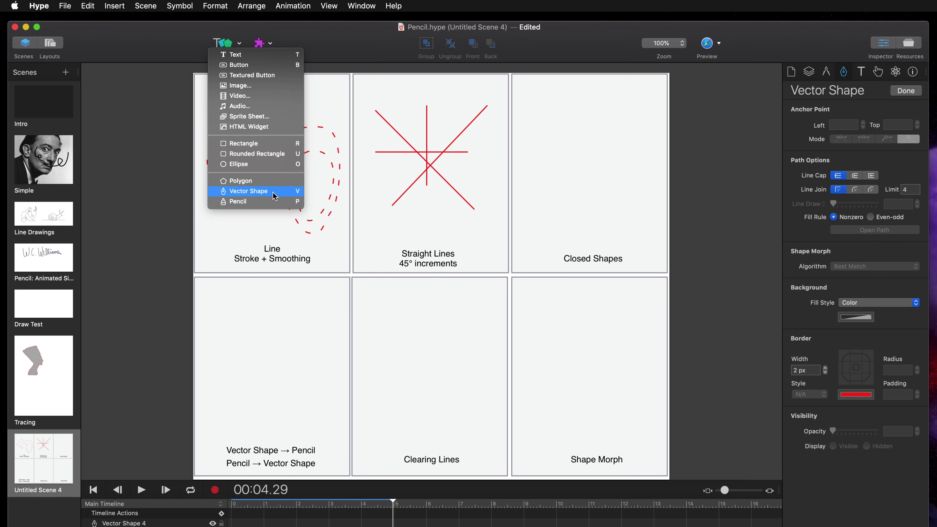
left_click(277, 201)
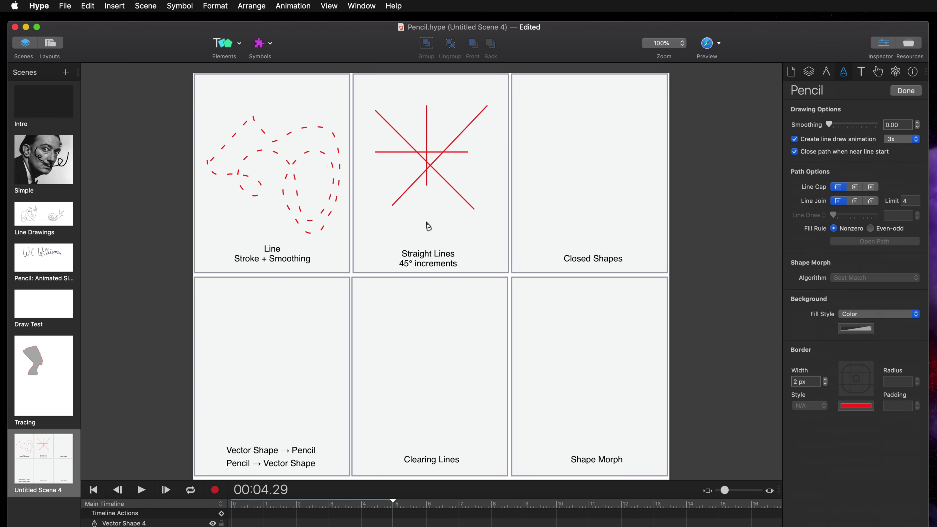
left_click(427, 187)
left_click(447, 184)
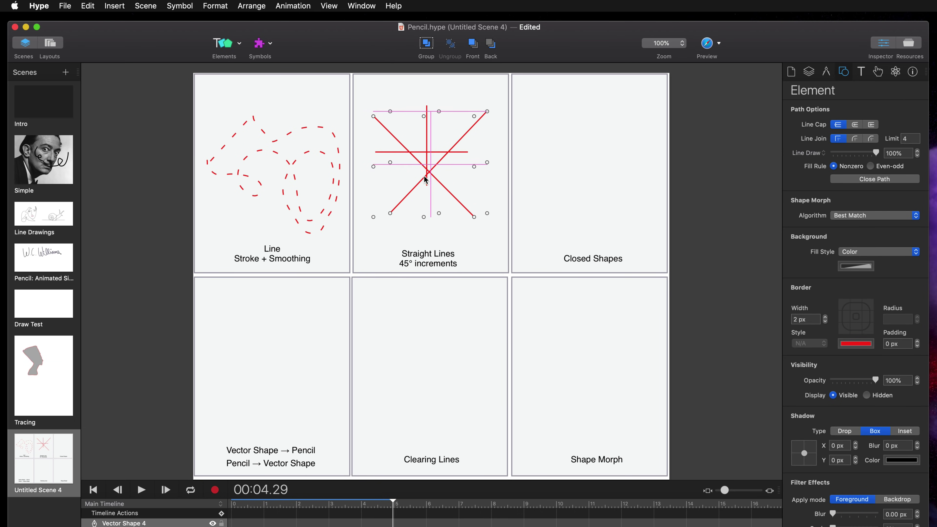
left_click(473, 157)
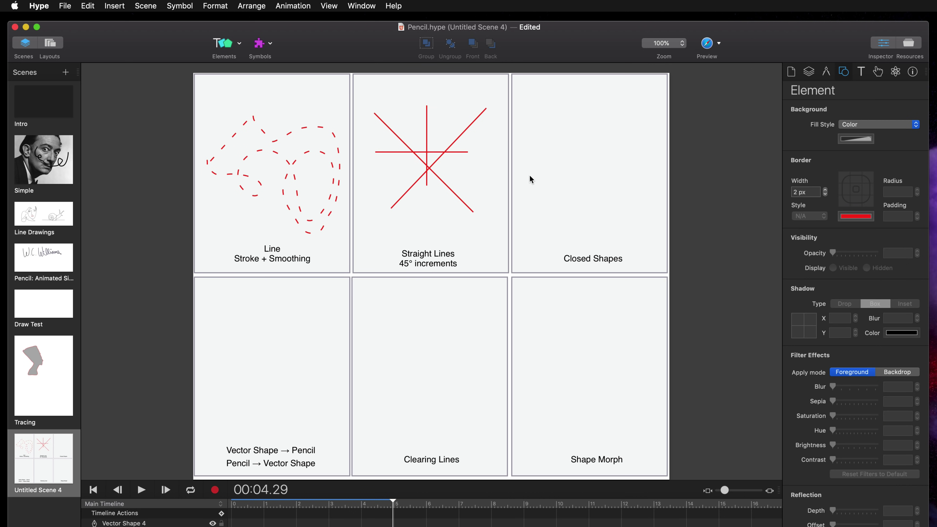
- Draw a wavy closed freehand shape beside the triangle, keeping its fill style as Color
key("p")
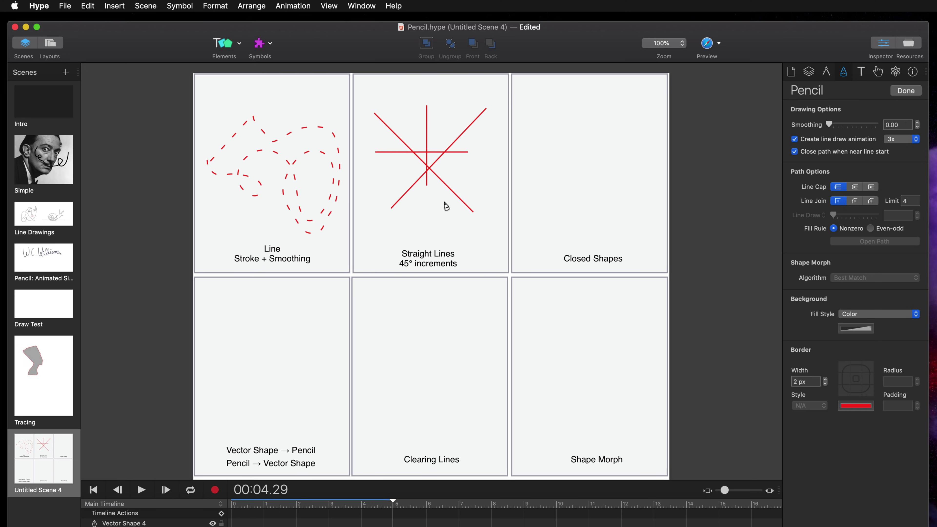
mouse_move(540, 206)
left_mouse_down()
mouse_move(570, 113)
mouse_move(589, 201)
mouse_move(540, 206)
left_mouse_up()
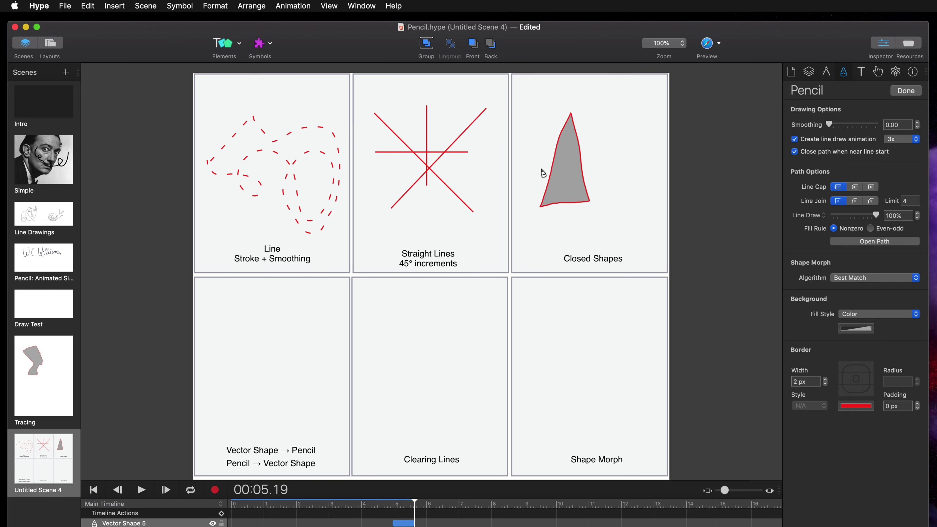
mouse_move(597, 110)
left_mouse_down()
mouse_move(621, 119)
mouse_move(633, 144)
mouse_move(638, 201)
mouse_move(624, 213)
mouse_move(633, 181)
mouse_move(597, 110)
left_mouse_up()
key("Escape")
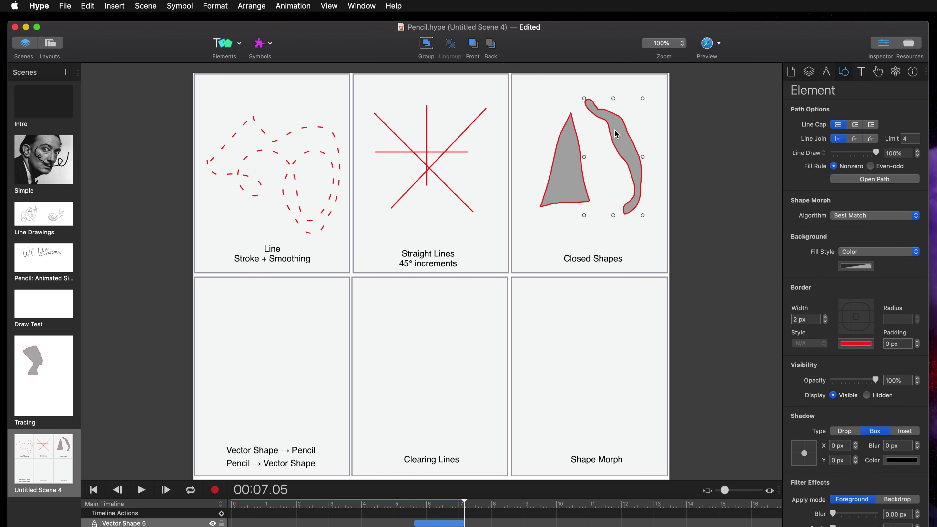
double_click(616, 134)
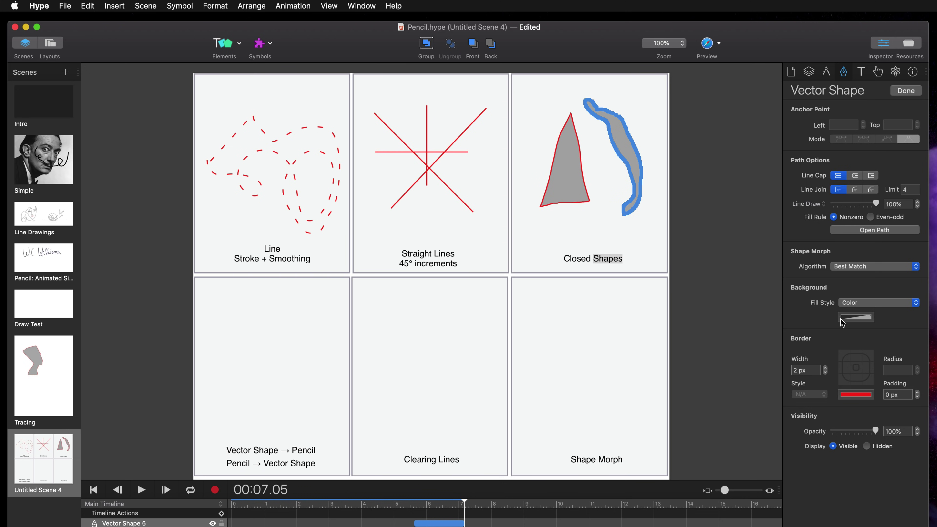
left_click(857, 305)
left_click(858, 307)
left_click(653, 150)
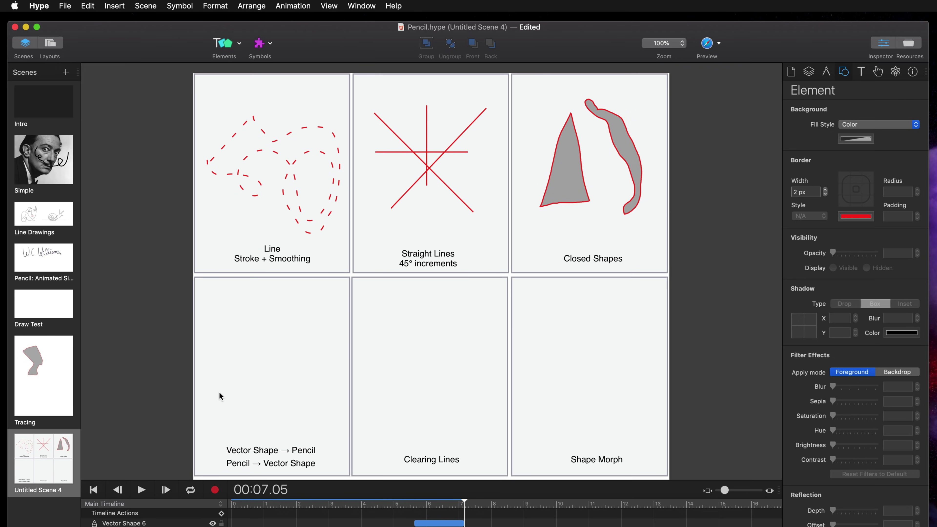
- Place a curved top point and two corner points for a new path in the Vector Shape → Pencil panel
left_click(220, 380)
left_click_drag(220, 309, 239, 309)
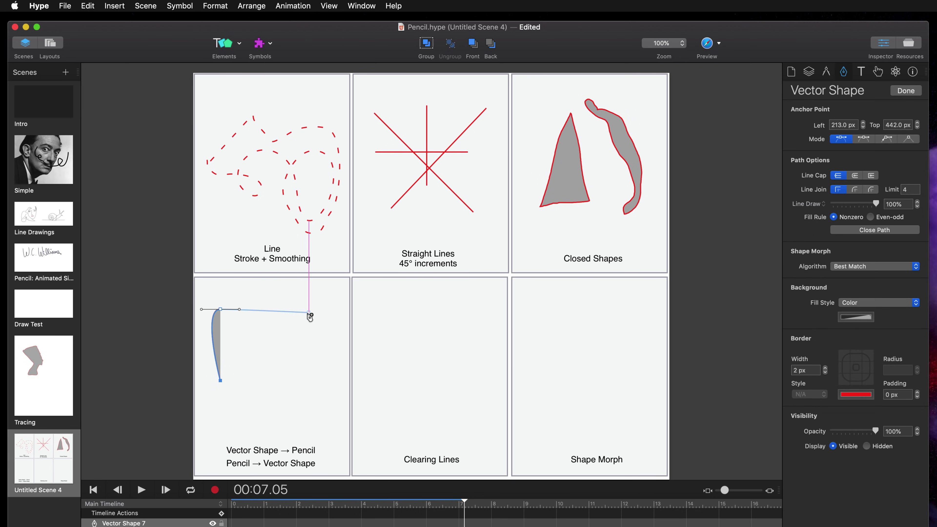
left_click(309, 313)
left_click(317, 348)
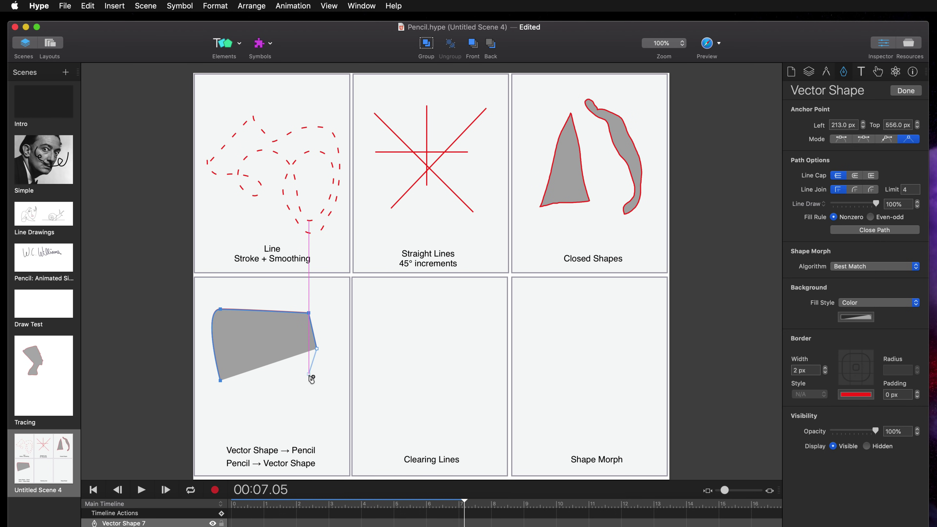
- Continue the path freehand with a curly bottom back to the start point
key("n")
left_click_drag(317, 348, 309, 411)
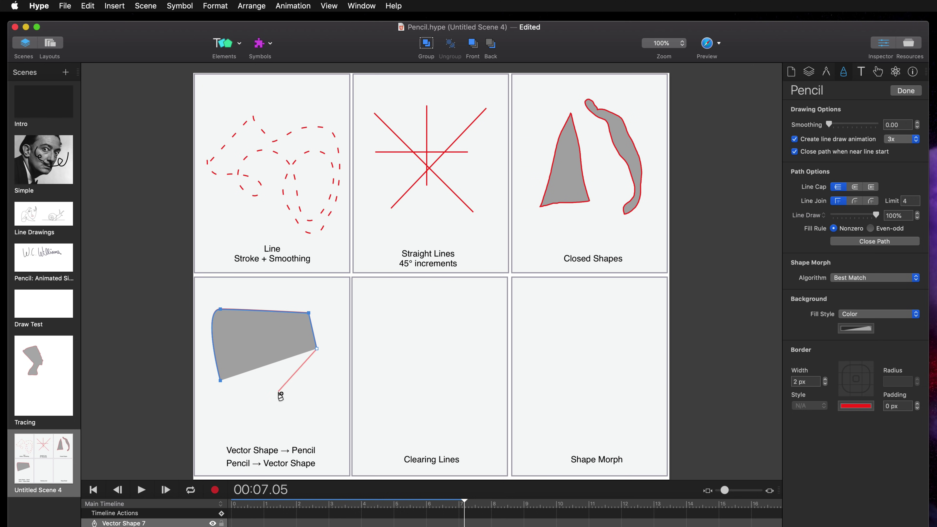
mouse_move(289, 394)
left_mouse_down()
mouse_move(312, 398)
mouse_move(293, 411)
left_mouse_up()
left_click_drag(287, 377, 221, 381)
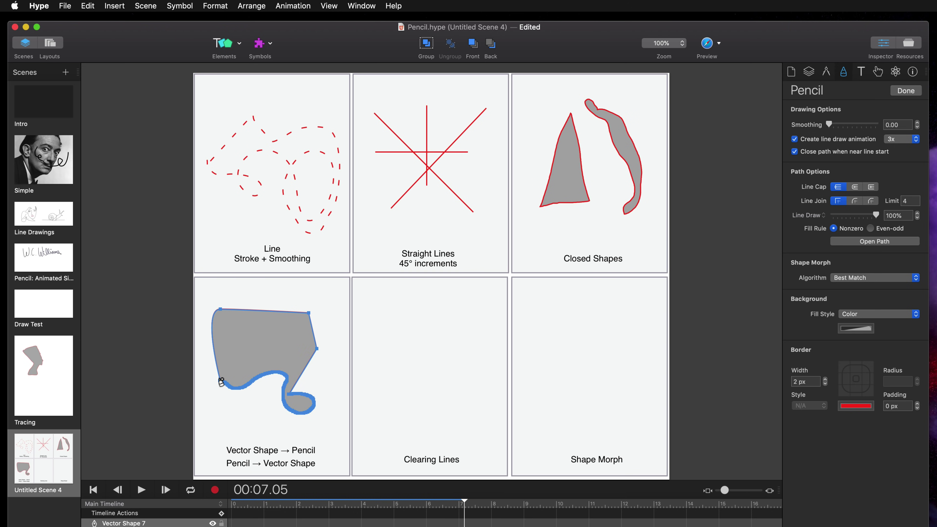
key("Escape")
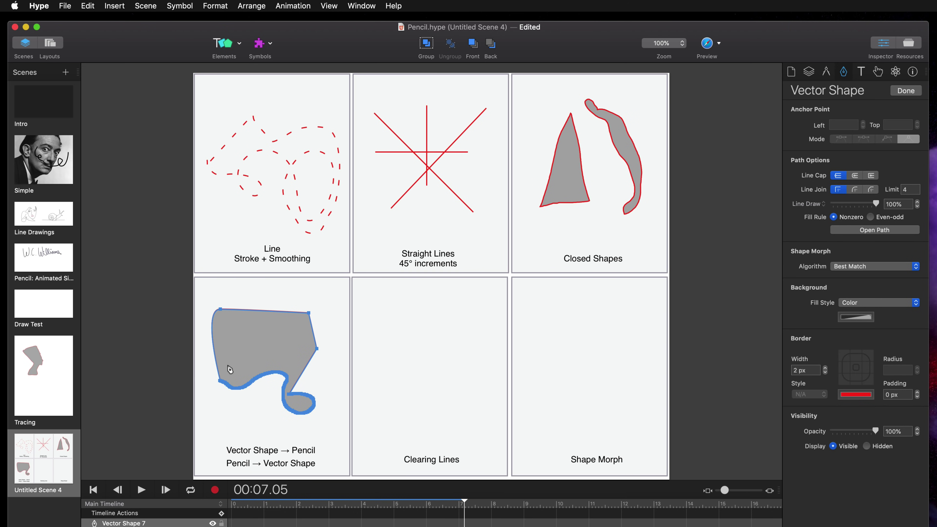
left_click(235, 362)
double_click(235, 361)
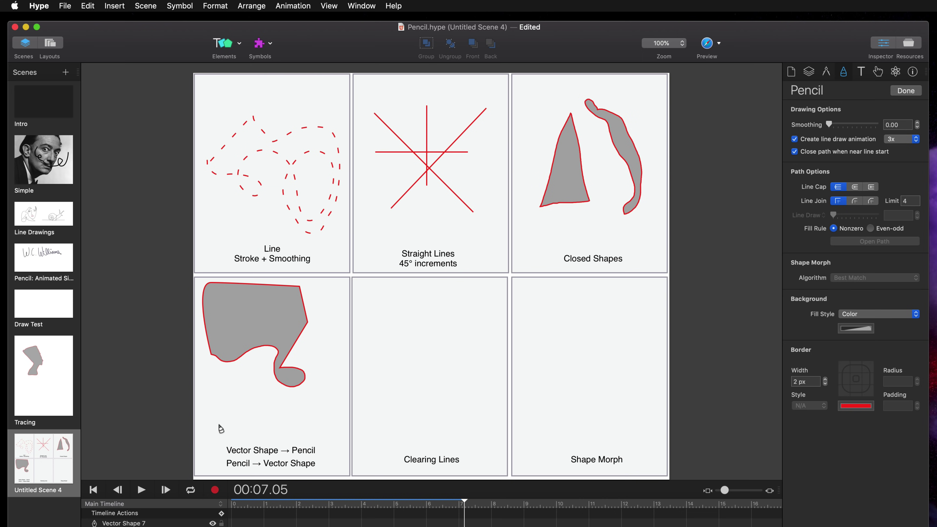
- Set Pencil Smoothing to 6.0, draw a looping line beneath the shape, and pull a curve handle
left_click_drag(828, 124, 842, 125)
mouse_move(209, 423)
left_mouse_down()
mouse_move(230, 398)
mouse_move(246, 420)
mouse_move(293, 408)
left_mouse_up()
double_click(294, 410)
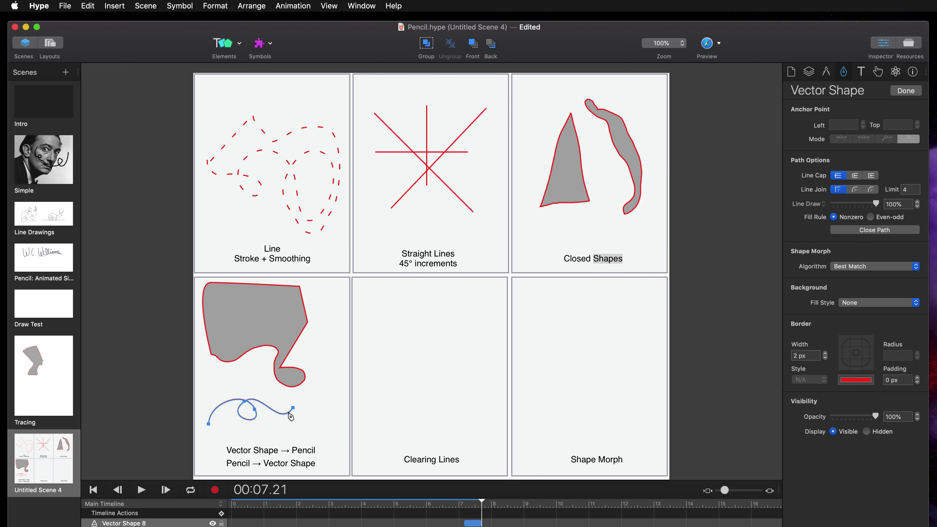
left_click_drag(294, 408, 300, 451)
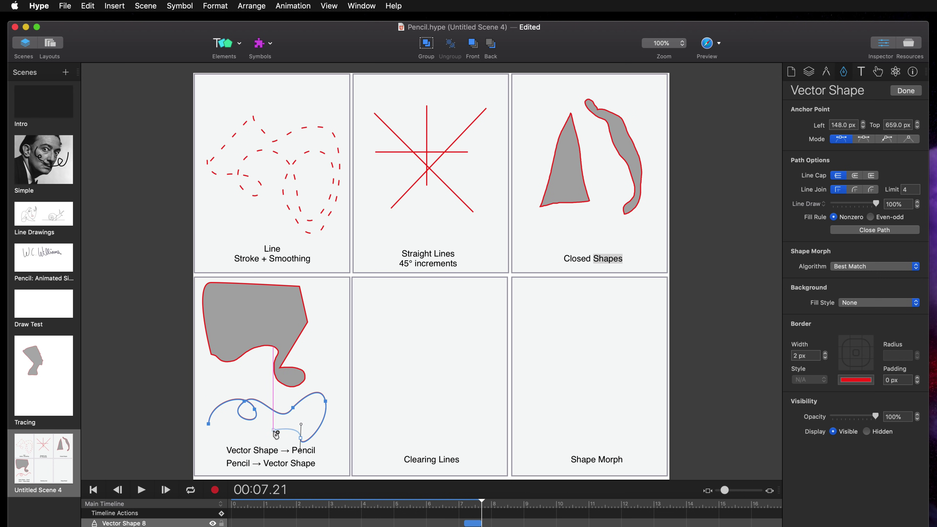
- Extend the line freehand from its end, then draw a loop in the Clearing Lines panel
key("p")
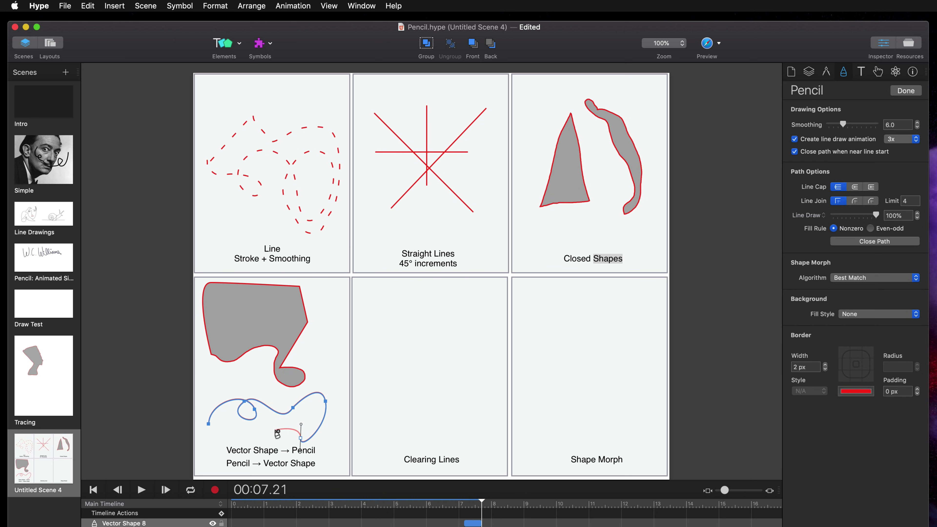
mouse_move(301, 437)
left_mouse_down()
mouse_move(222, 431)
mouse_move(225, 421)
left_mouse_up()
key("Escape")
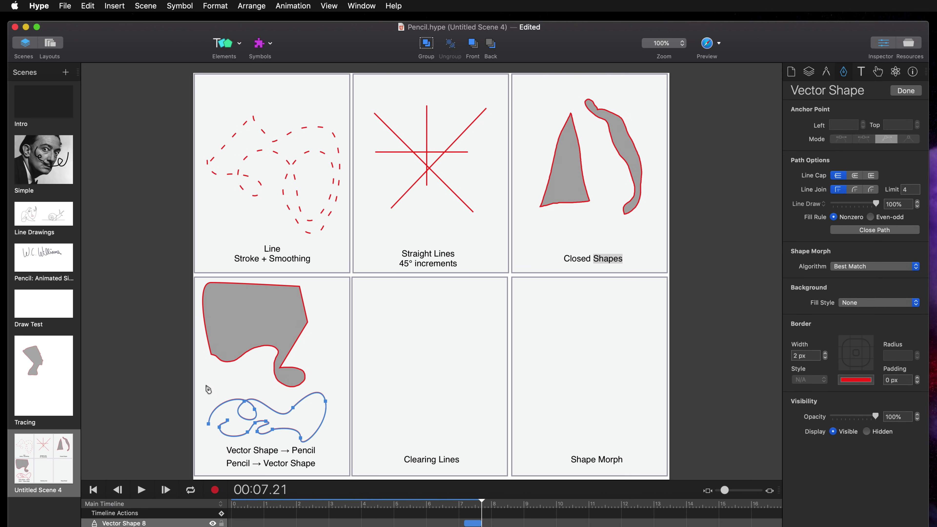
key("Escape")
left_click(381, 381)
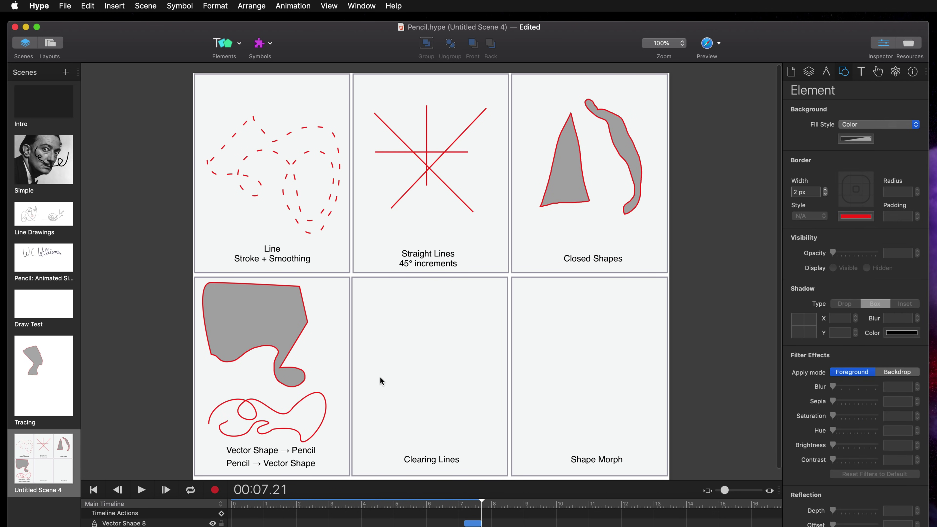
key("p")
mouse_move(376, 401)
left_mouse_down()
mouse_move(390, 364)
mouse_move(431, 332)
mouse_move(455, 365)
mouse_move(419, 360)
mouse_move(428, 310)
left_mouse_up()
- Finish the looped stroke in Clearing Lines and open its path for Pencil redrawing
key("Escape")
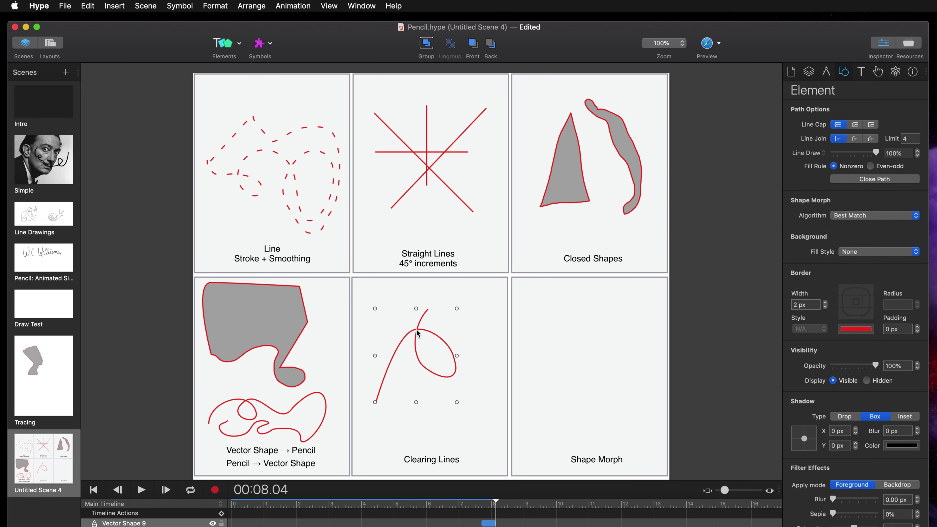
double_click(418, 333)
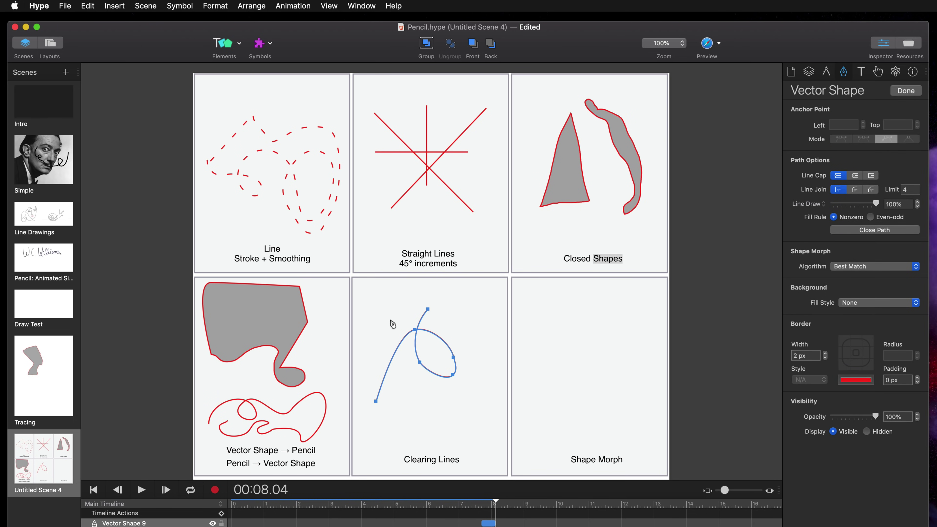
key("p")
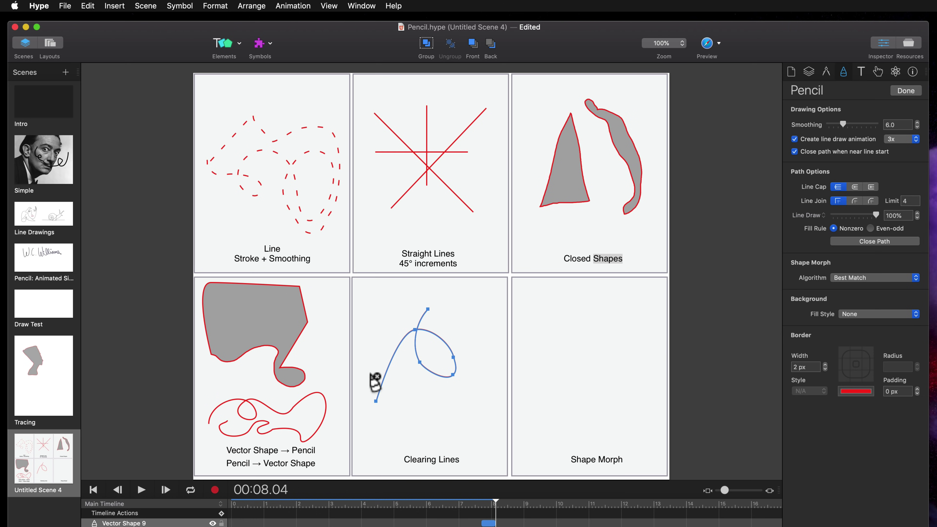
- Redraw over the loop three times until it becomes a short, nearly straight line
mouse_move(371, 398)
left_mouse_down()
mouse_move(379, 368)
mouse_move(453, 316)
left_mouse_up()
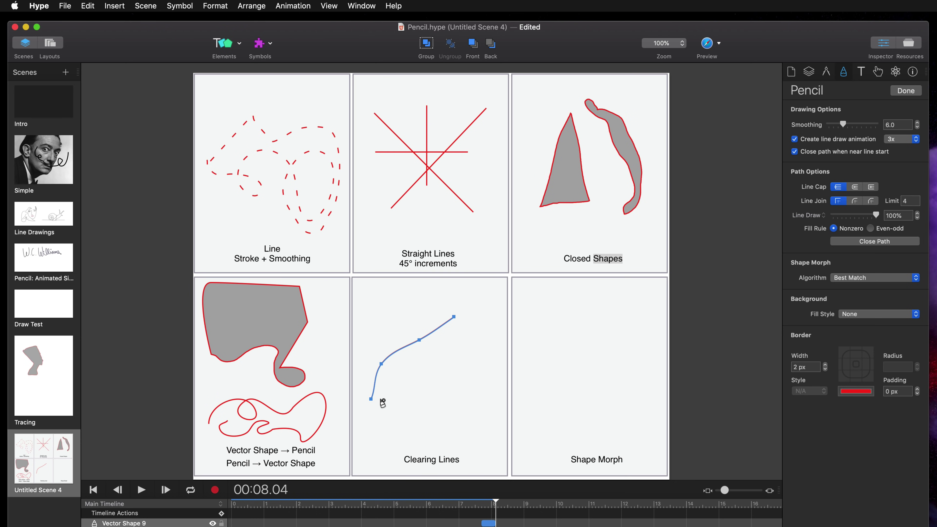
left_click_drag(380, 400, 424, 318)
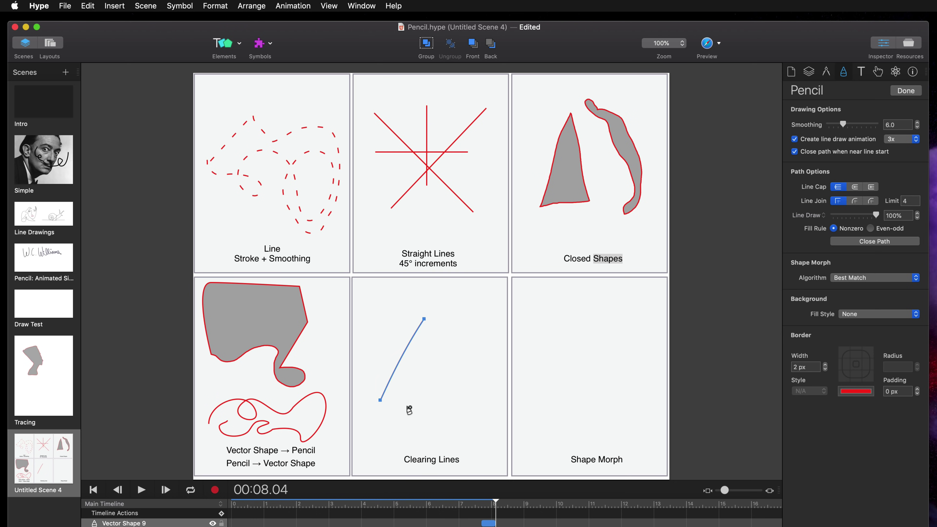
mouse_move(408, 405)
left_mouse_down()
mouse_move(394, 320)
mouse_move(396, 373)
left_mouse_up()
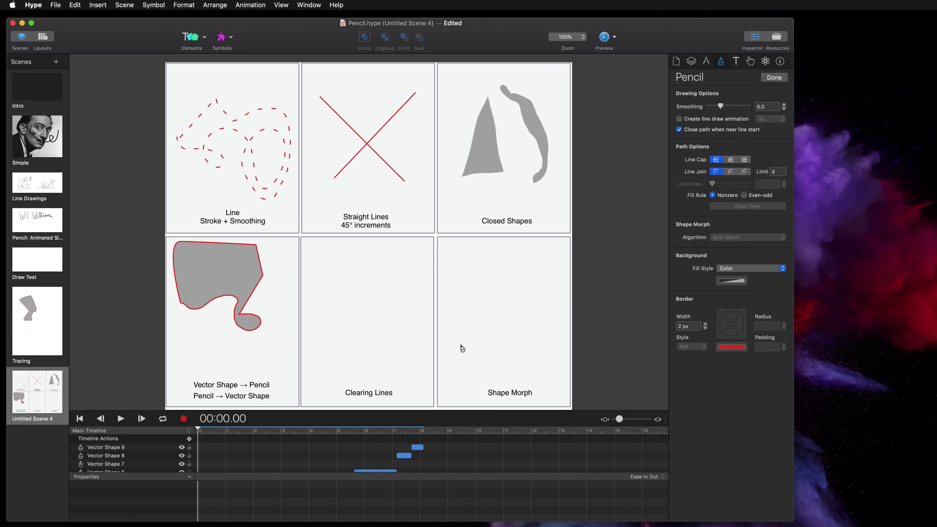
- Draw a triangle in the Shape Morph panel, move the playhead to 1 s, and enable Record
mouse_move(461, 344)
left_mouse_down()
mouse_move(494, 279)
mouse_move(514, 344)
mouse_move(462, 344)
left_mouse_up()
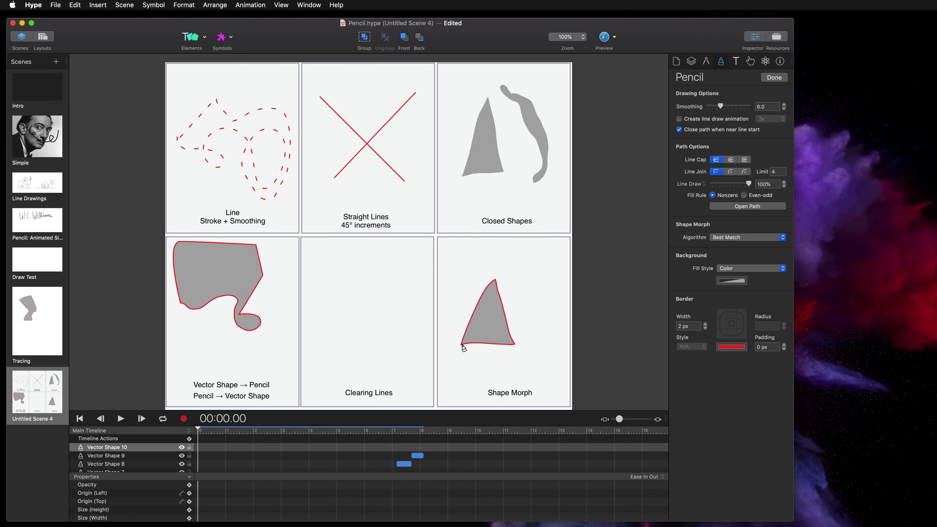
left_click(226, 431)
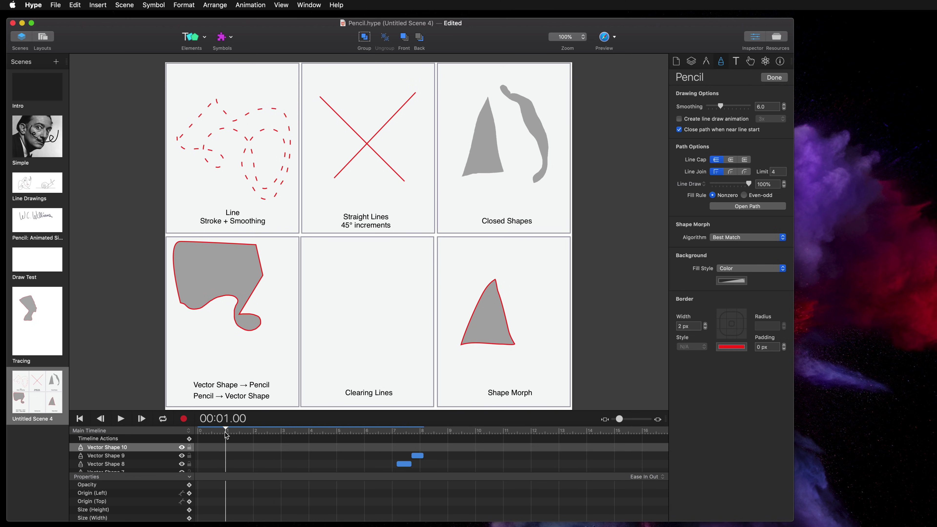
left_click(183, 419)
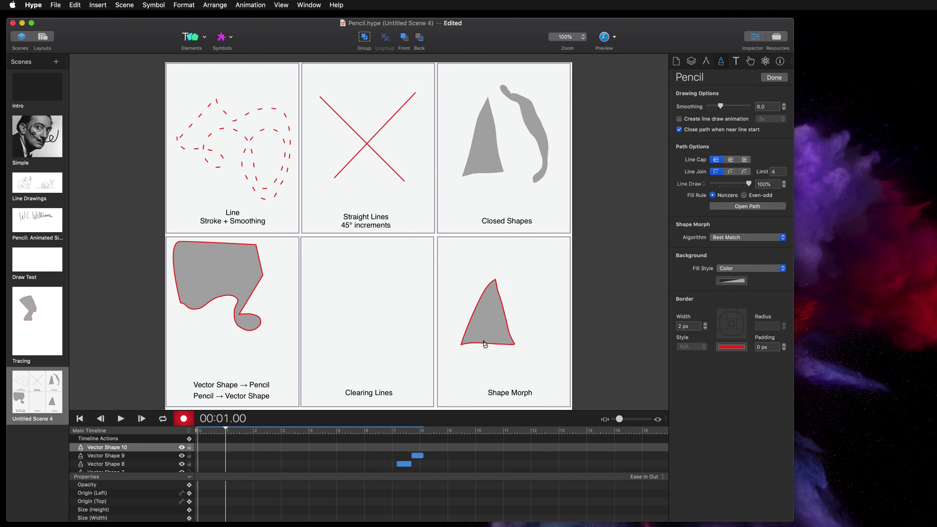
- Redraw the triangle's path with the Pencil as a rounded loop, keyframing the morph at 1 s
key("Escape")
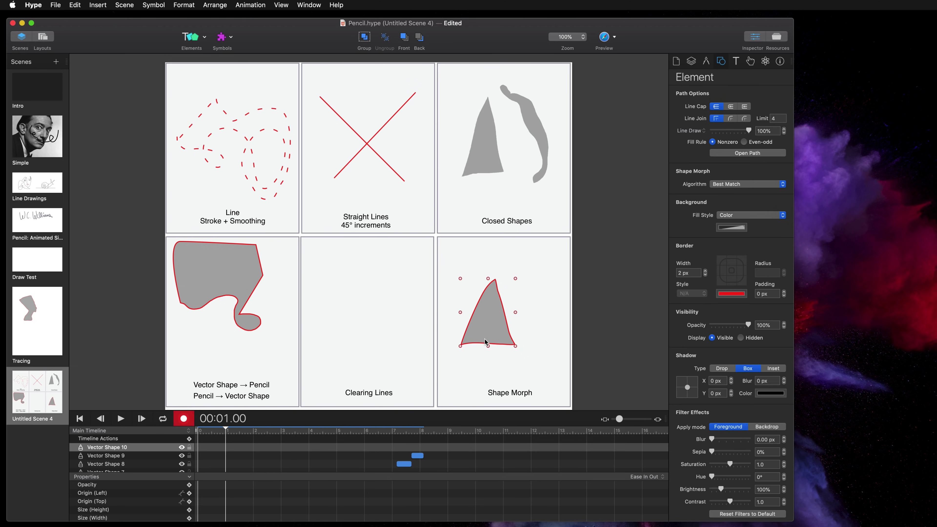
double_click(486, 342)
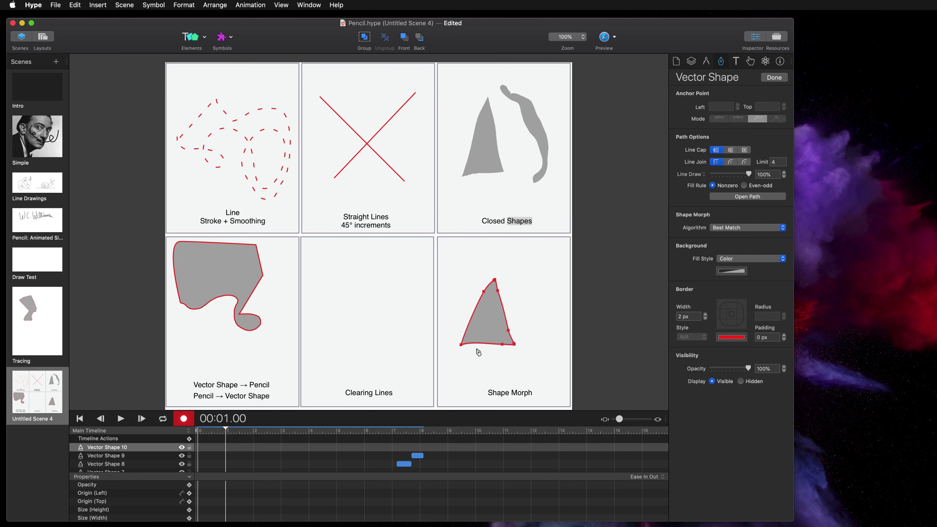
key("p")
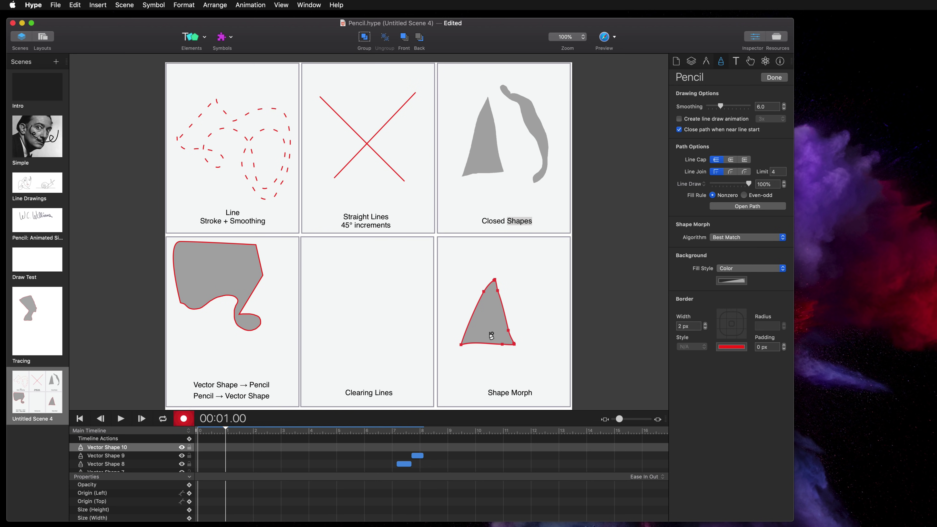
mouse_move(494, 346)
left_mouse_down()
mouse_move(470, 304)
mouse_move(497, 288)
mouse_move(524, 315)
mouse_move(516, 342)
mouse_move(492, 342)
left_mouse_up()
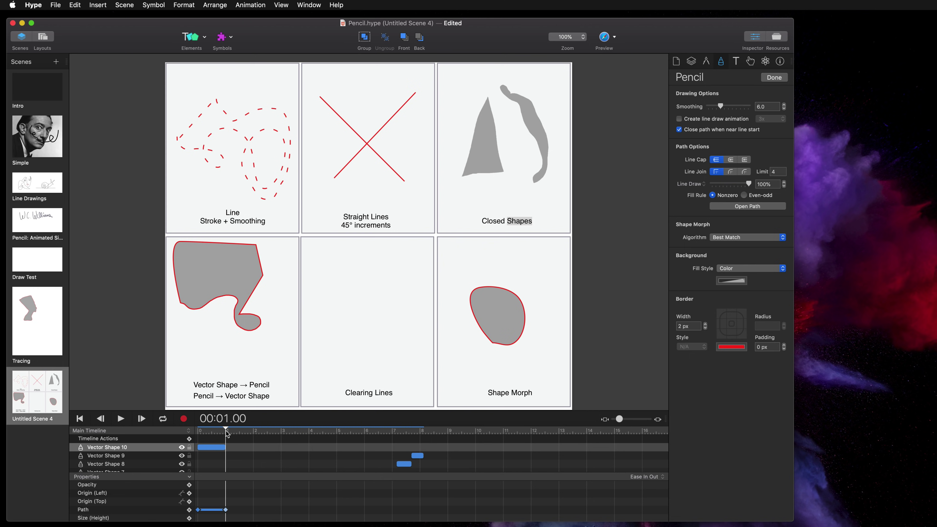
- Switch to Google Chrome to show the jellyfish animation demo page
key("super+Tab")
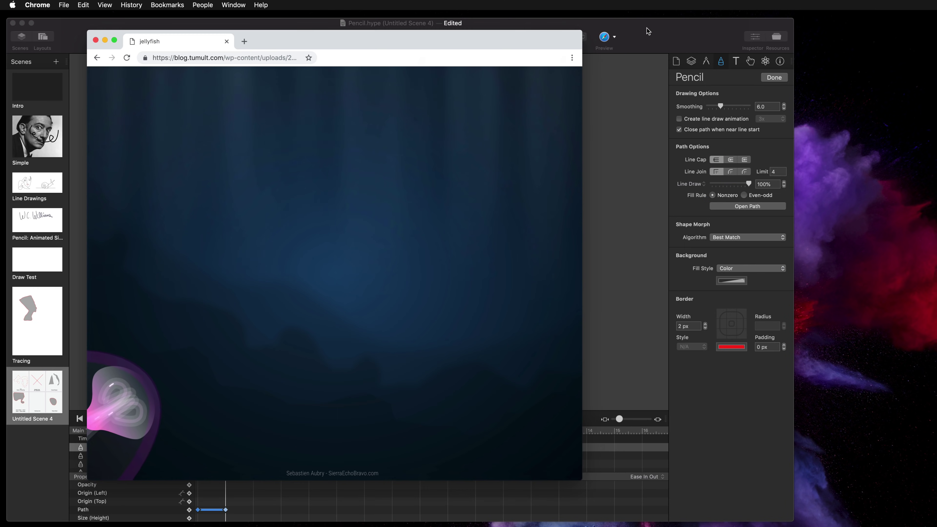